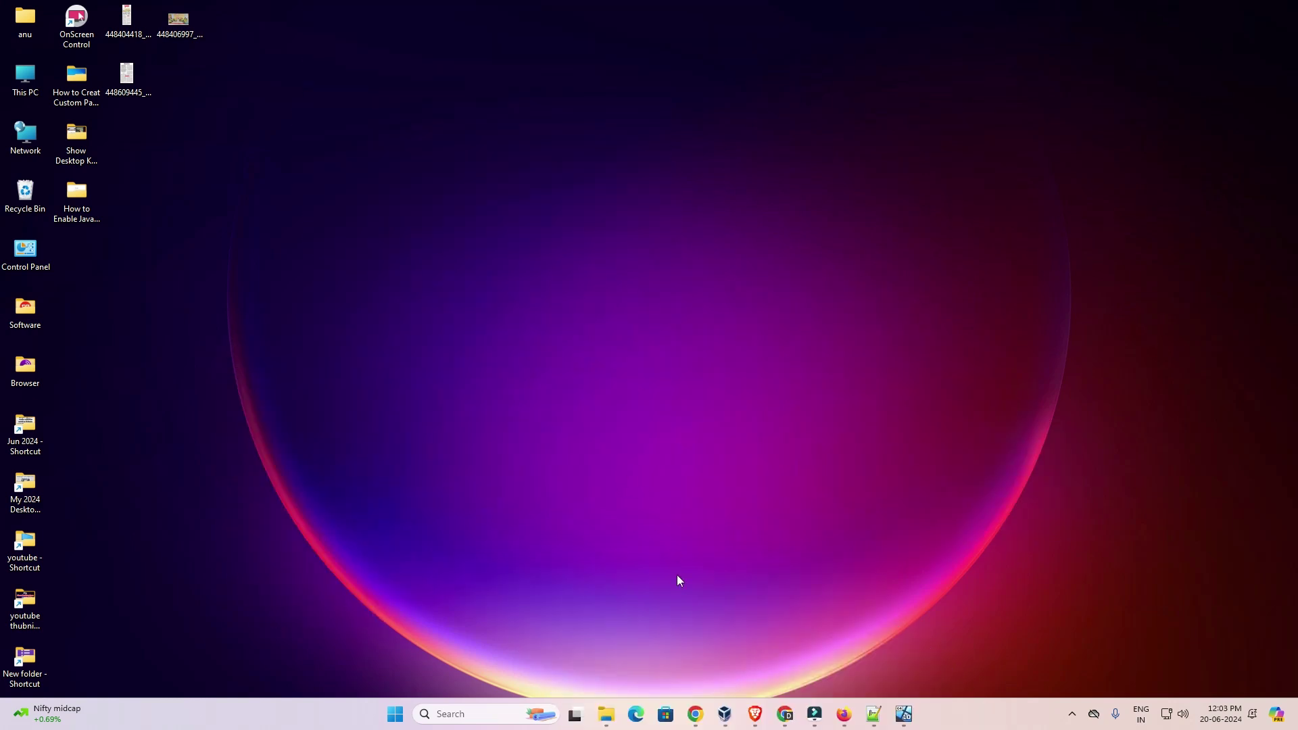
Step: Rerun the 'epson l120 printer driver download' search and open the Epson India L120 result in a new tab
mouse_move(696, 720)
click(739, 670)
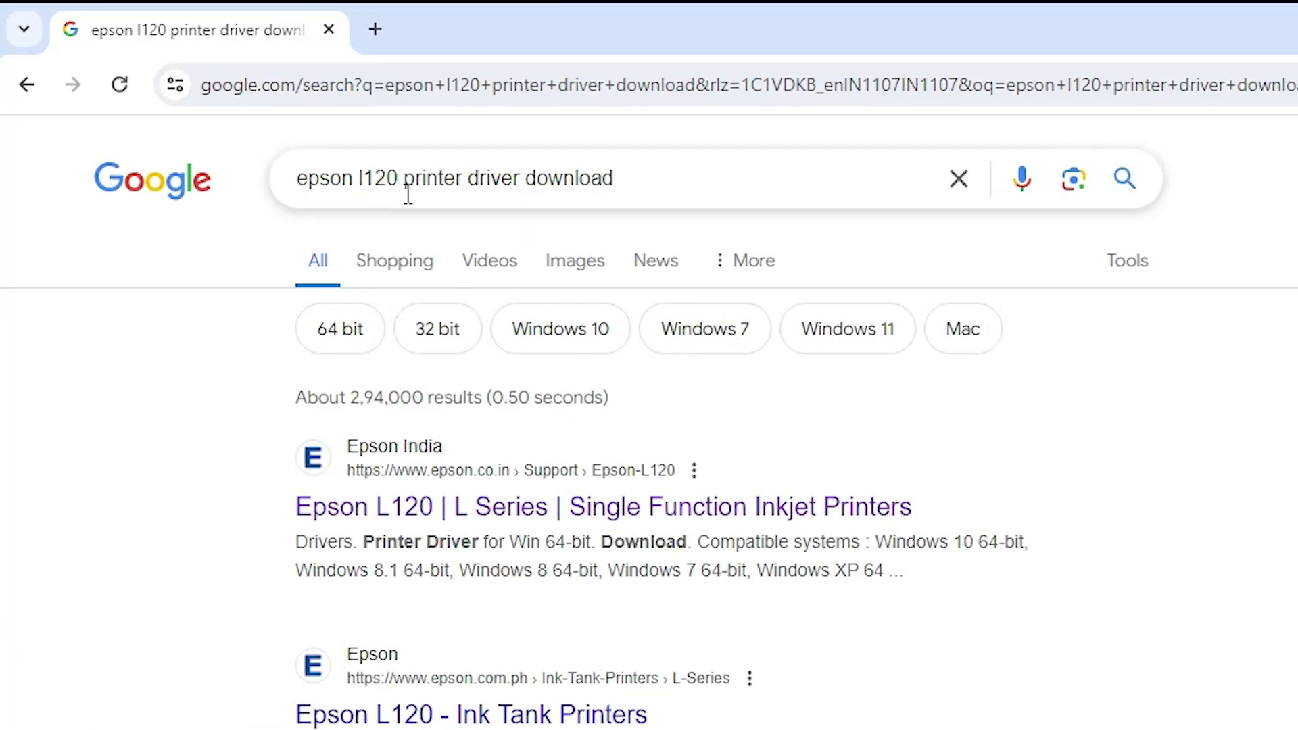
click(627, 181)
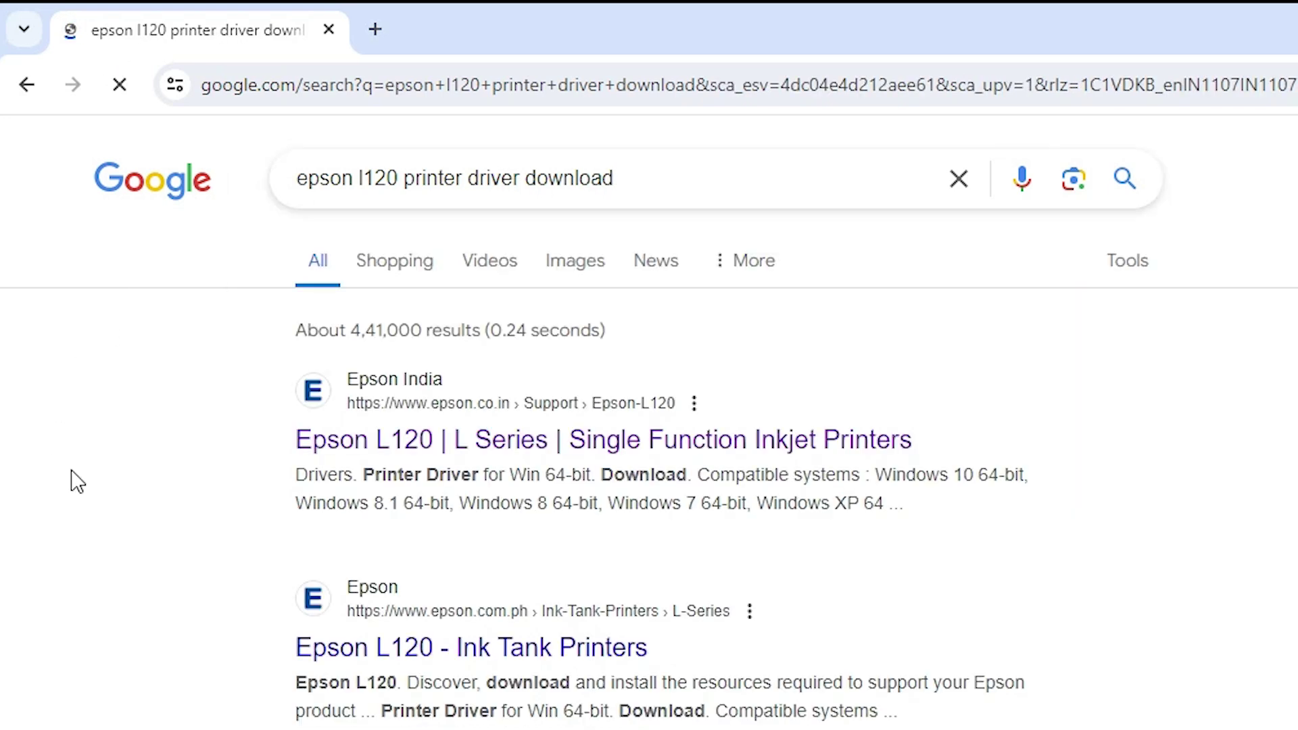
right_click(421, 448)
click(540, 473)
Step: On the Epson L120 support page, apply Windows 10 64-bit (detected) as the download operating system
click(480, 9)
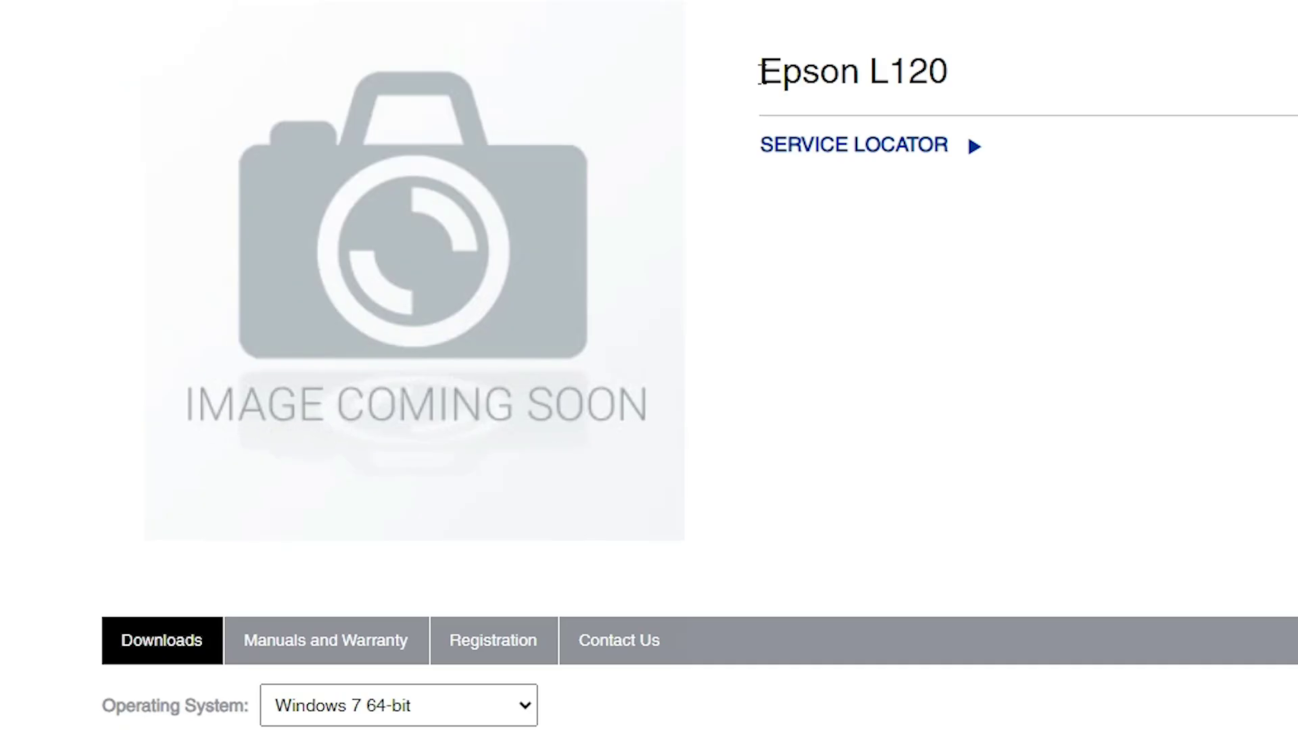
drag(759, 71, 946, 76)
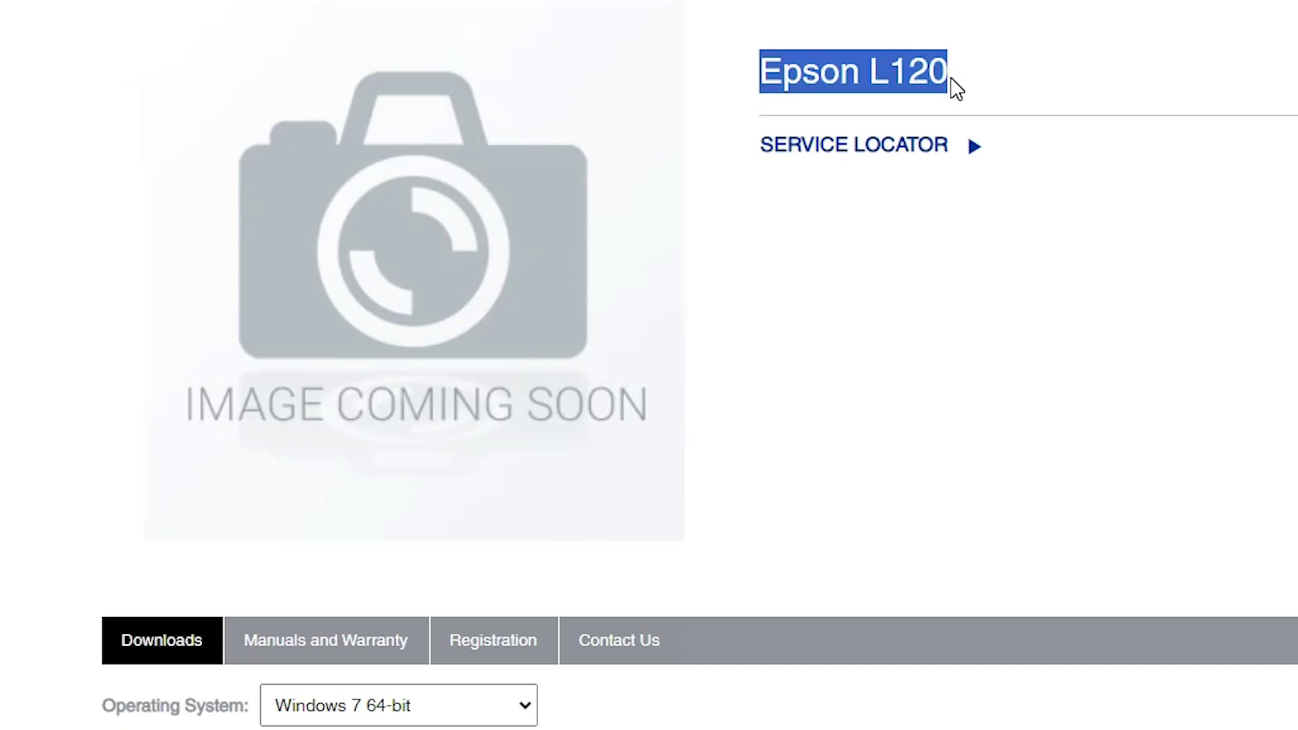
scroll(1292, 206, down, 5)
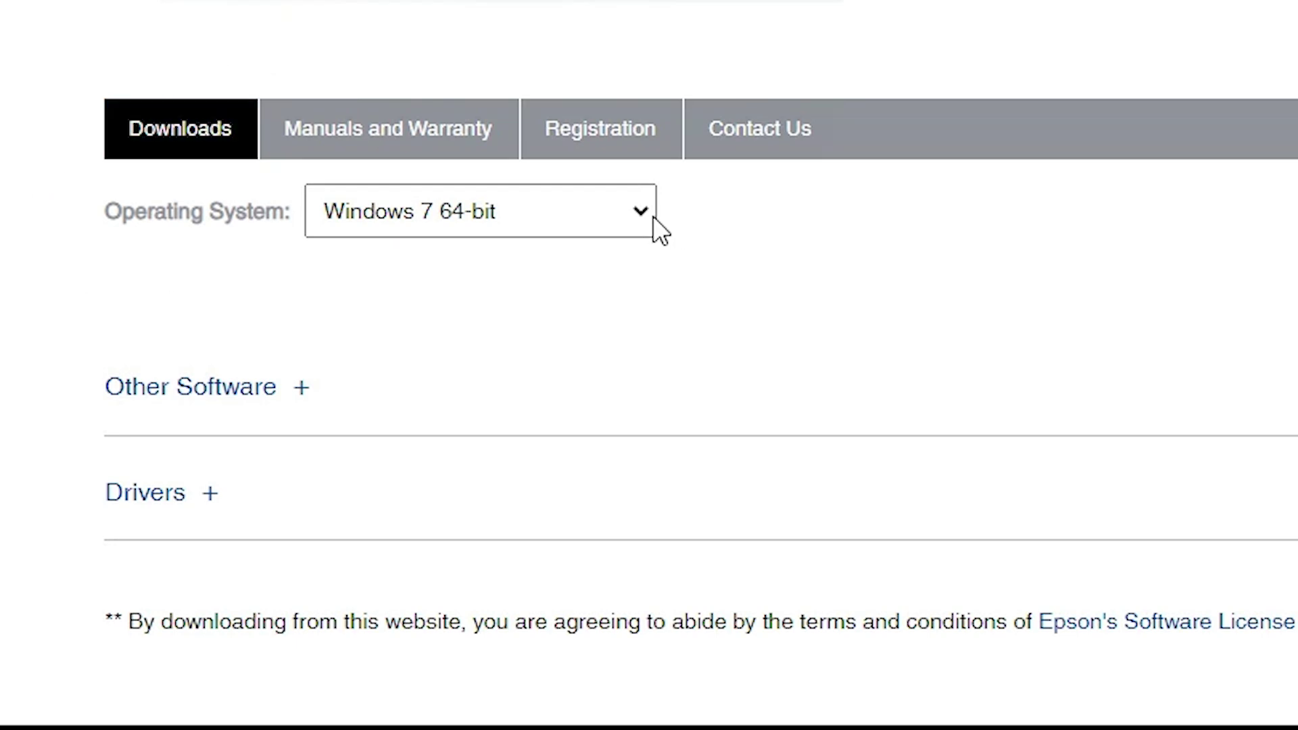
click(630, 217)
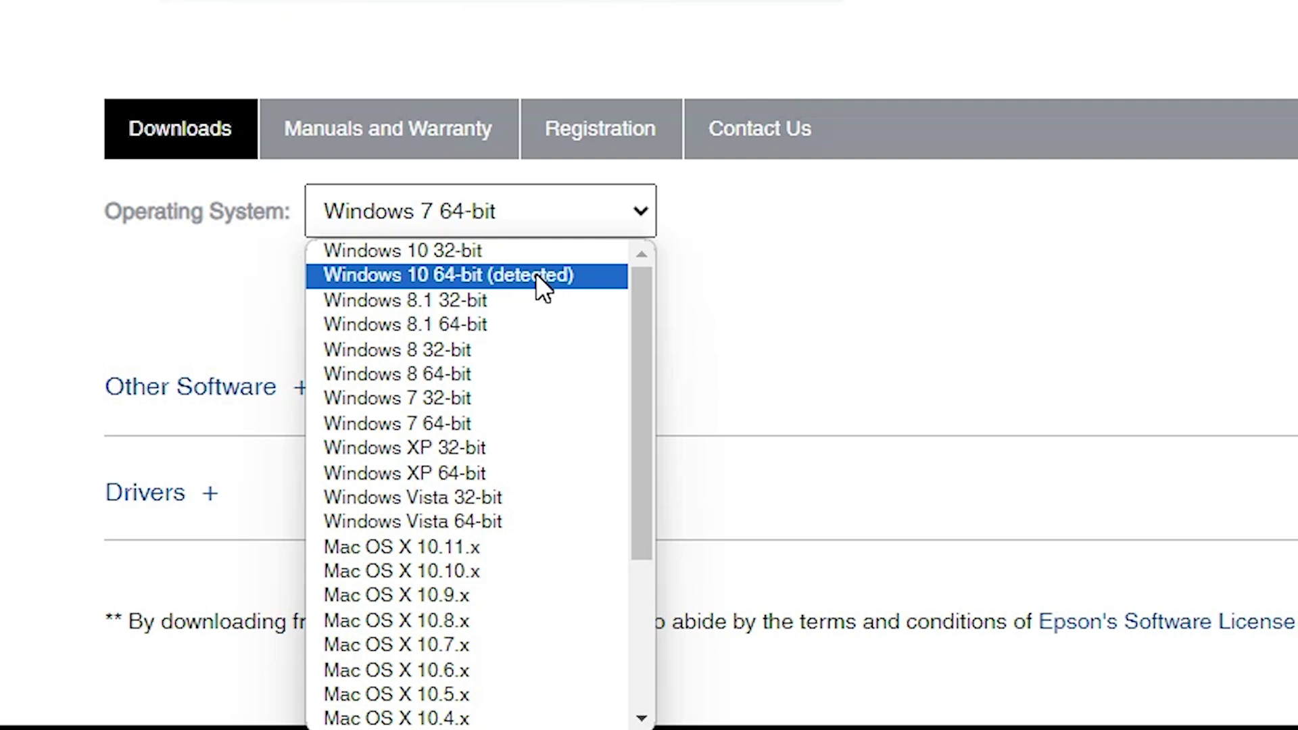
click(473, 274)
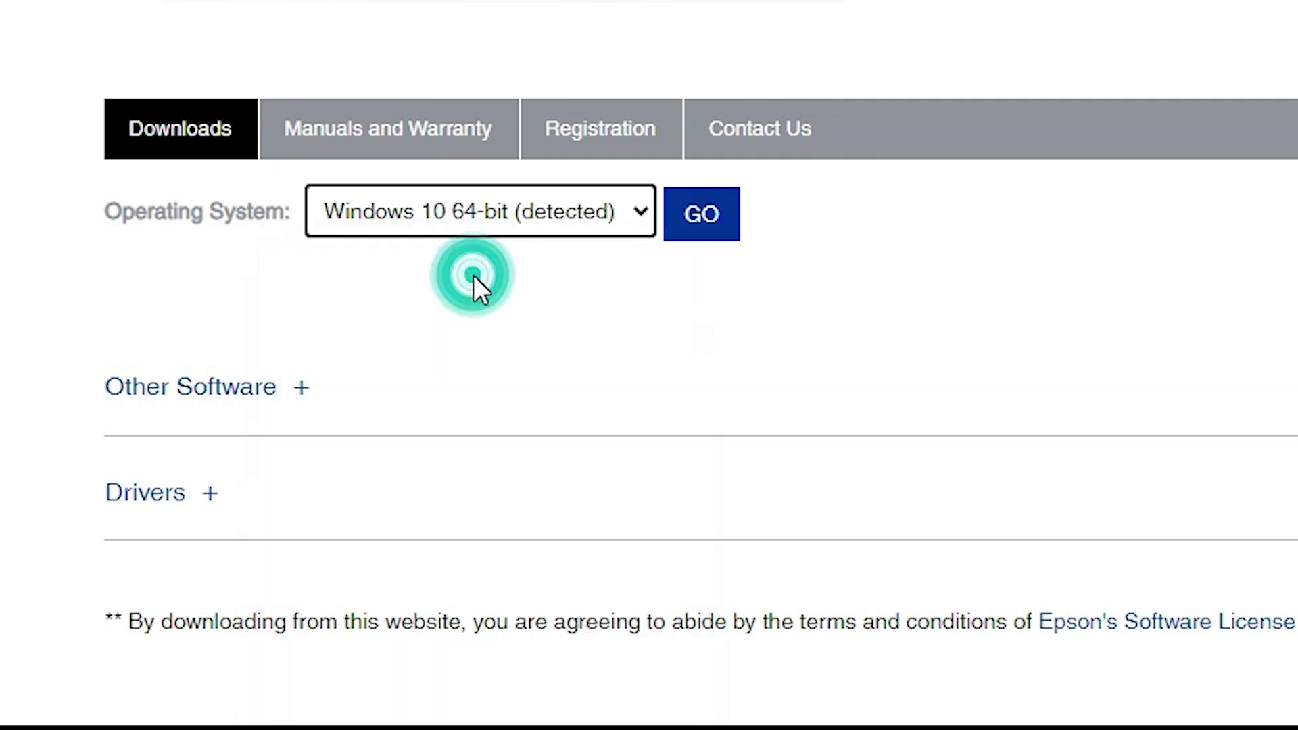
click(706, 226)
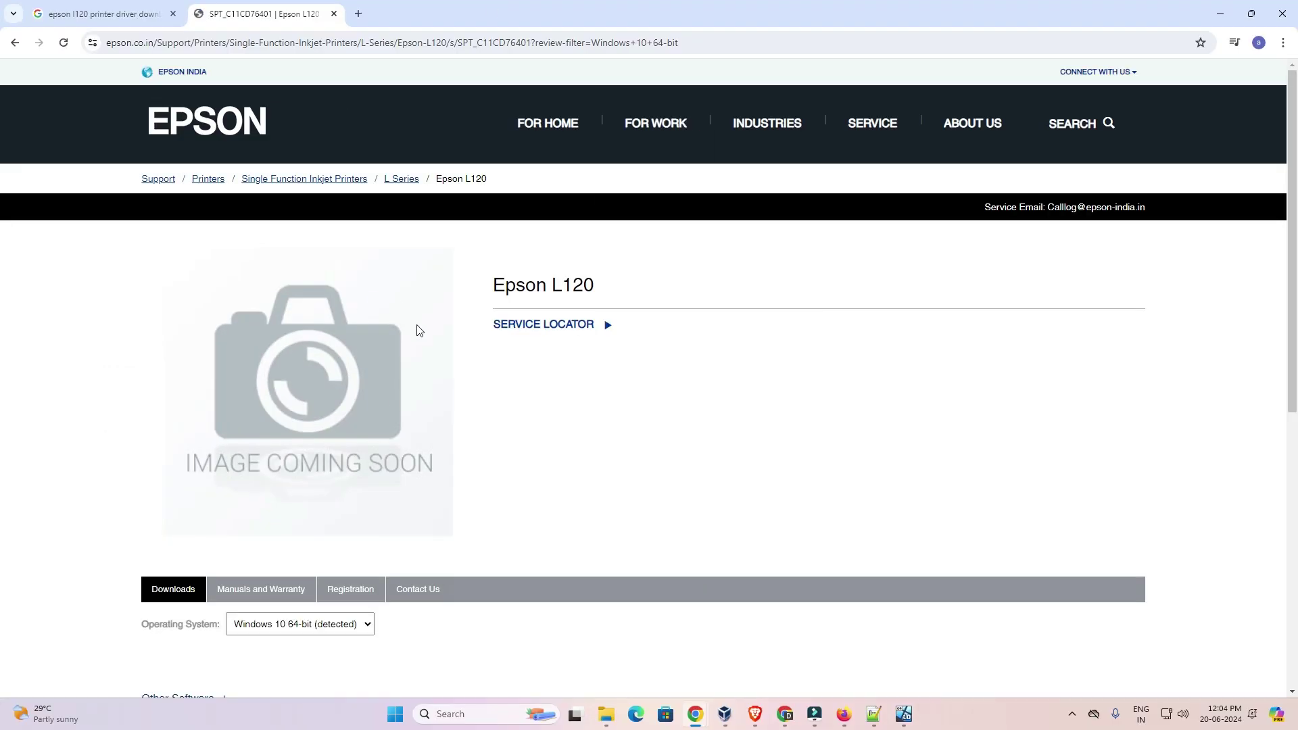
Step: Under Drivers, download the 31 MB Printer Driver for Win 64-bit and accept its license
scroll(432, 338, down, 3)
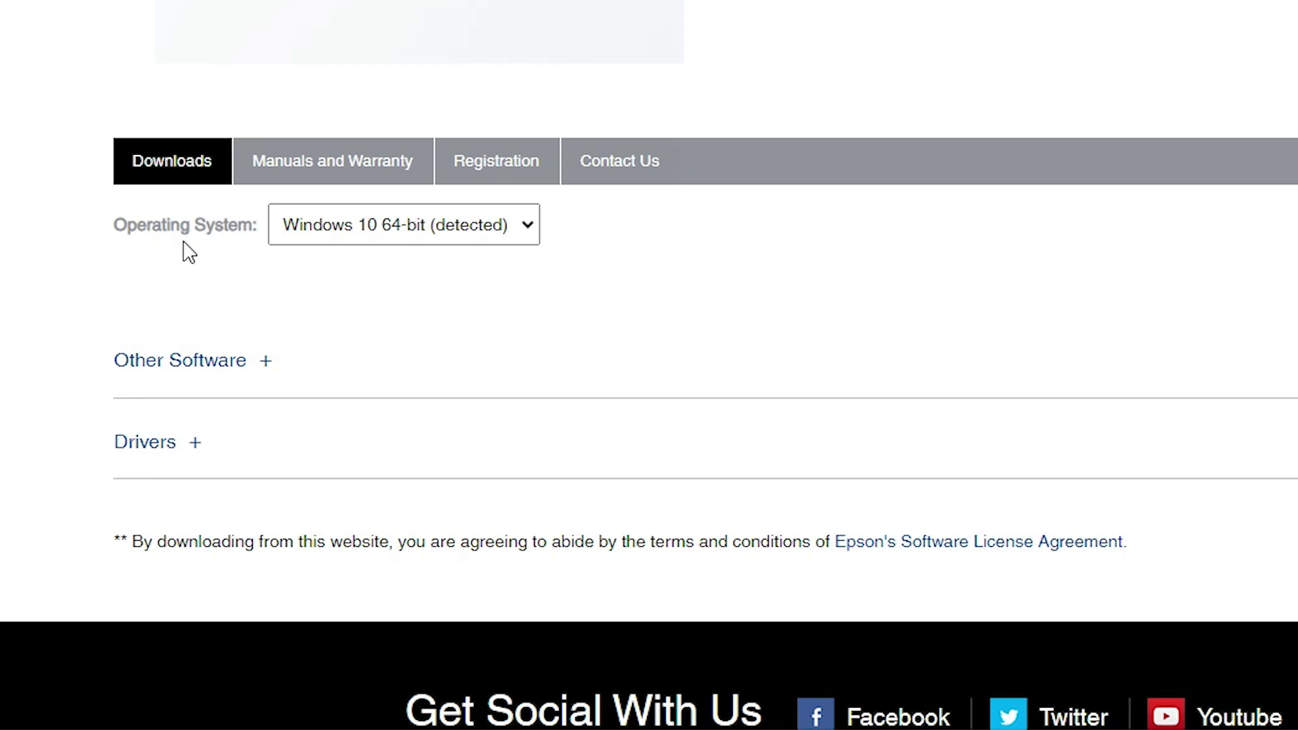
scroll(446, 227, down, 4)
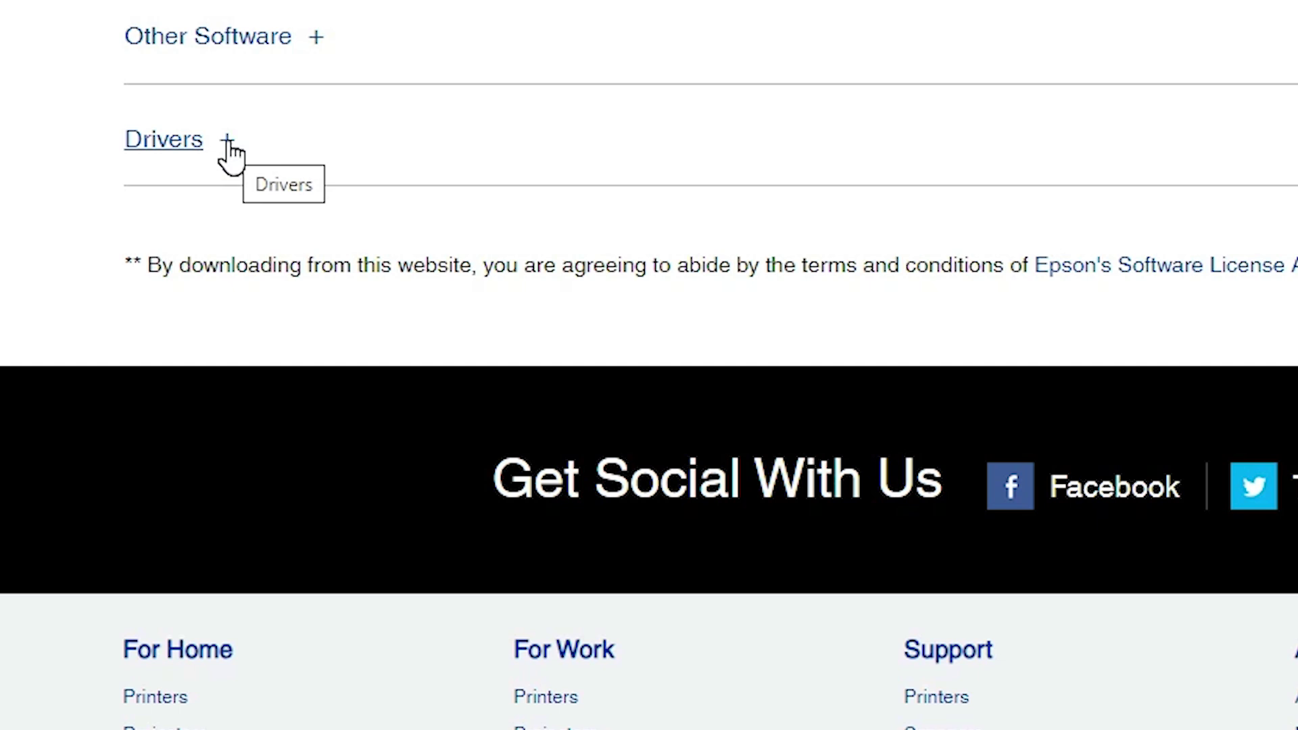
click(228, 142)
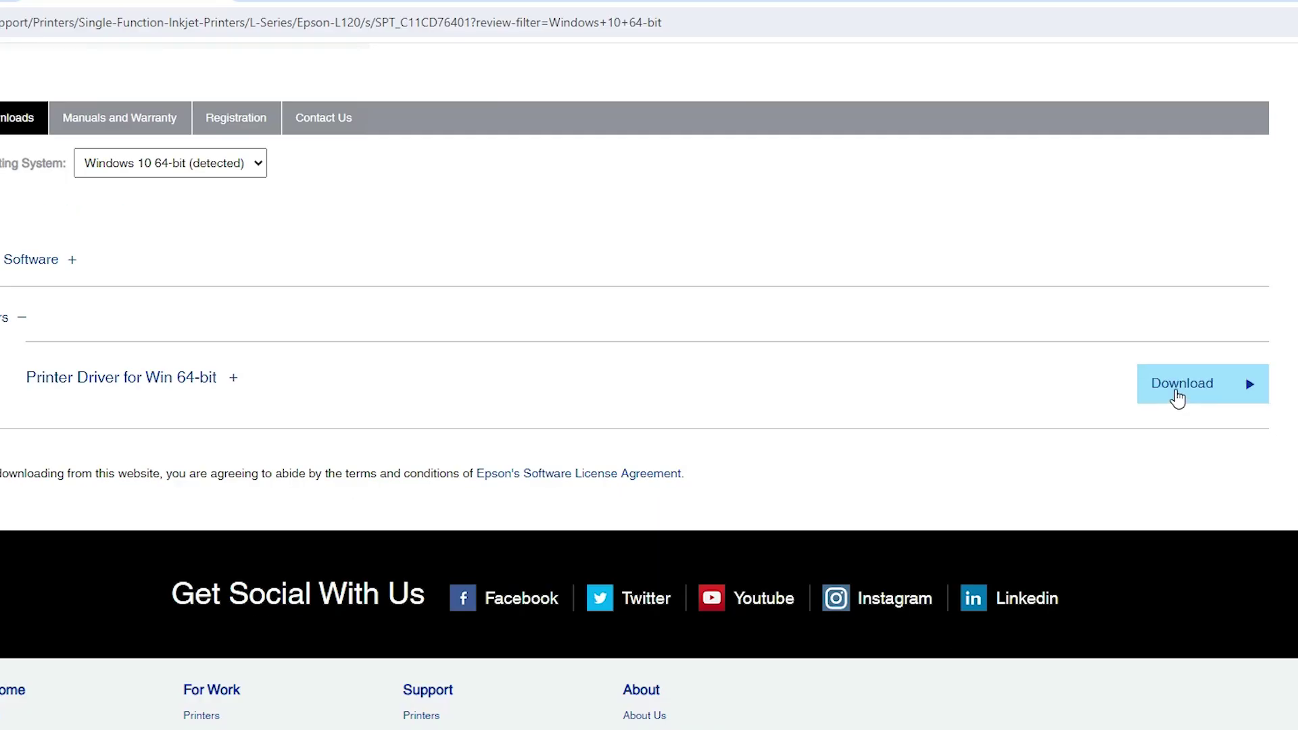
click(1176, 395)
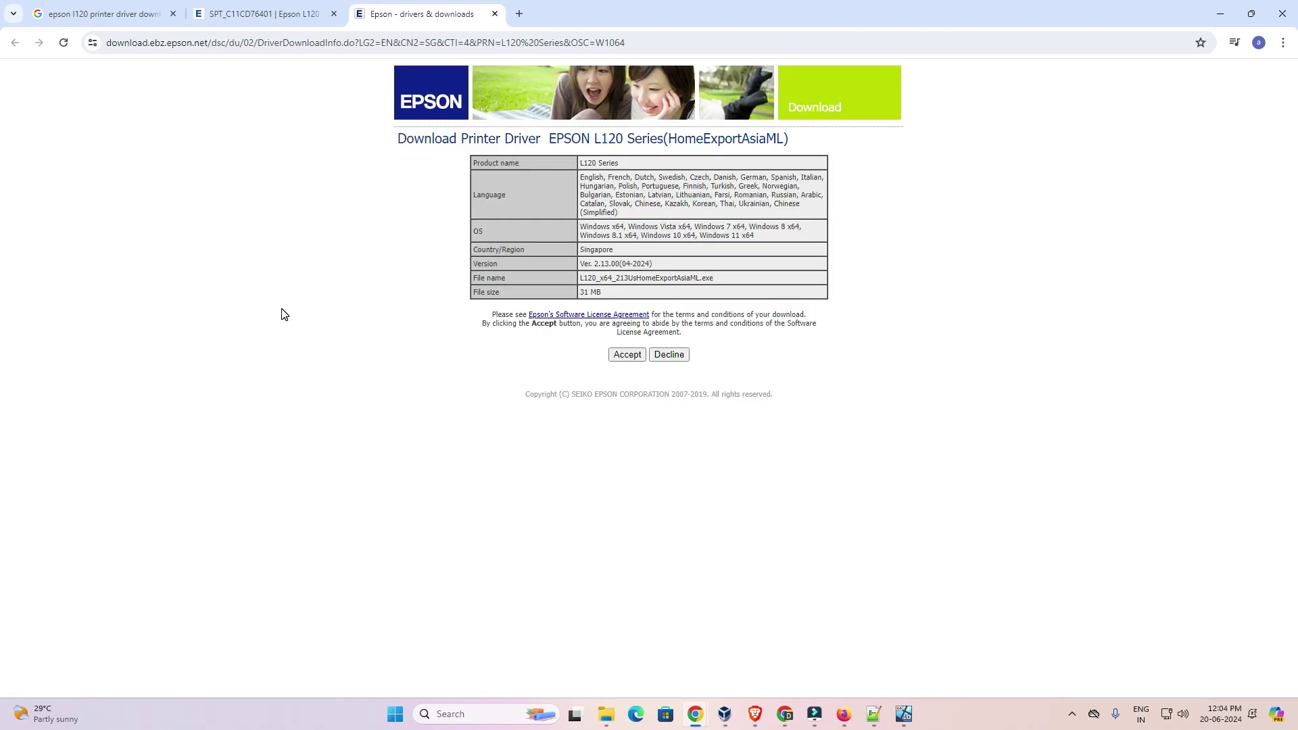
click(626, 352)
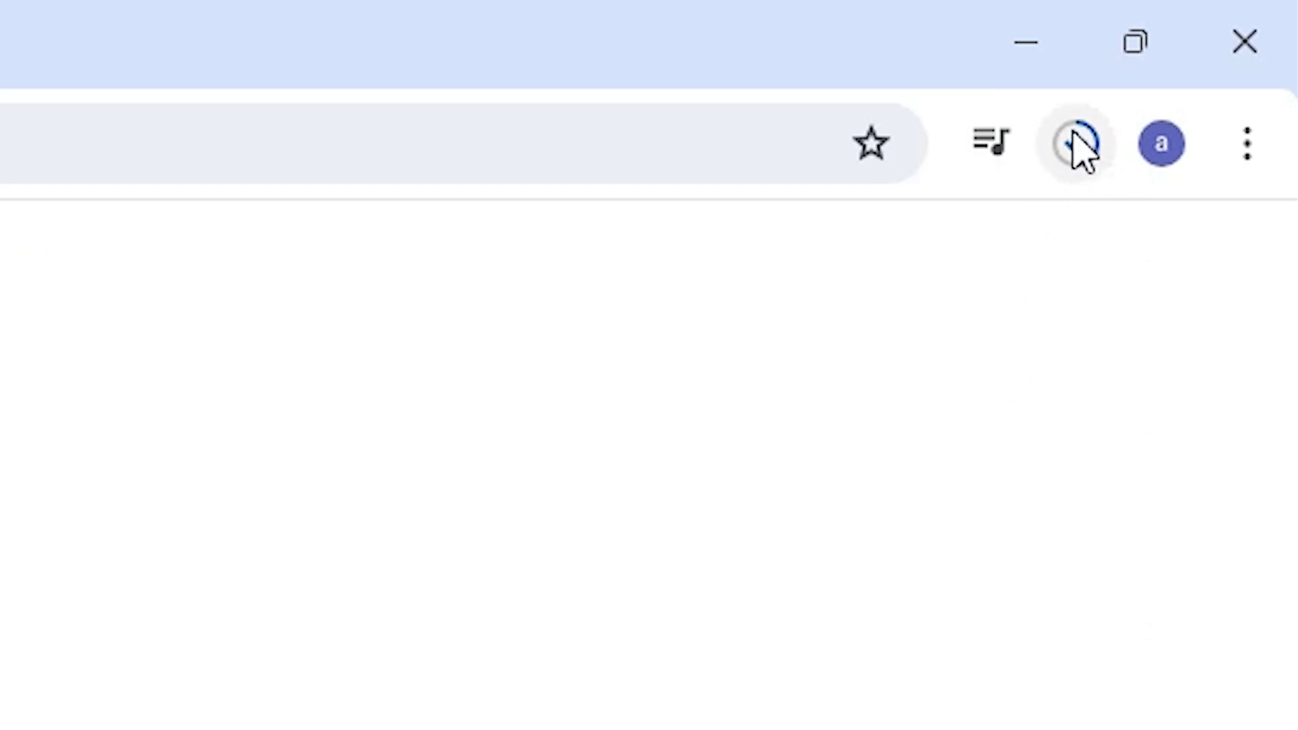
Step: Reveal L120_x64_213UsHomeExportAsiaML.exe in its Downloads folder from Chrome's download history
click(1076, 139)
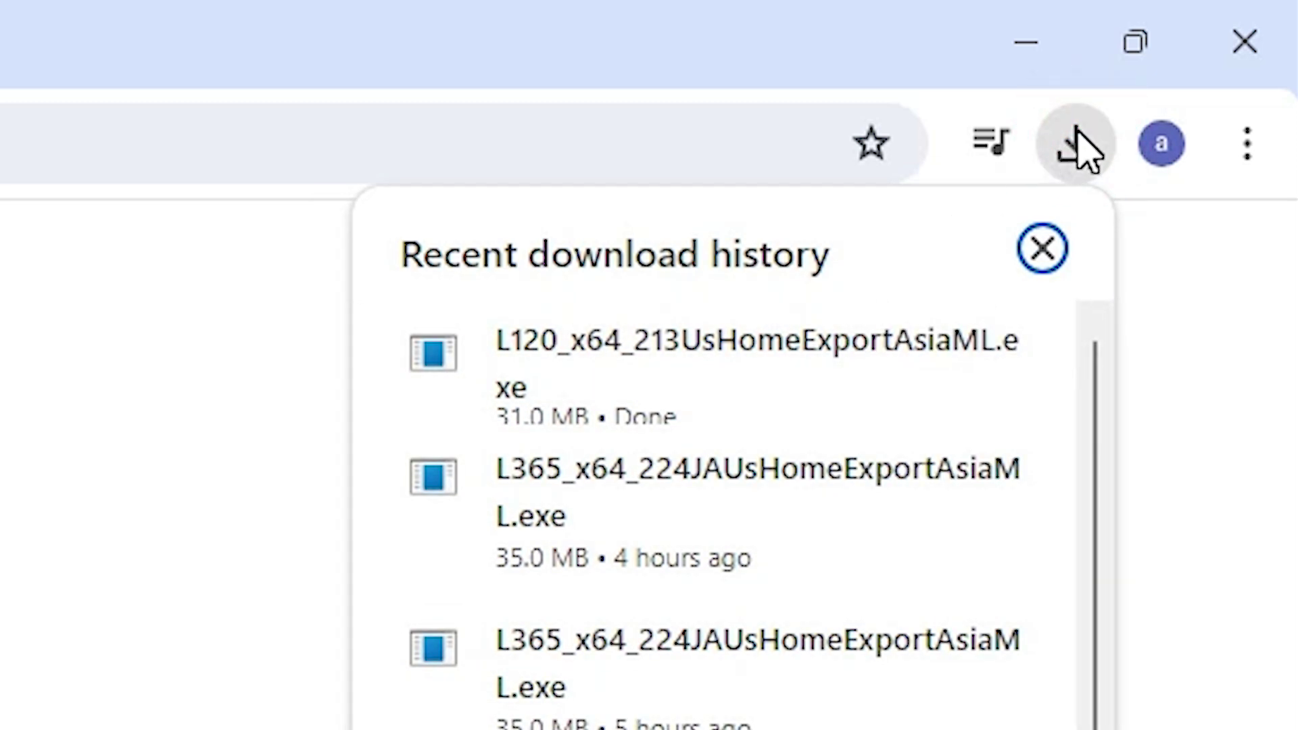
mouse_move(931, 334)
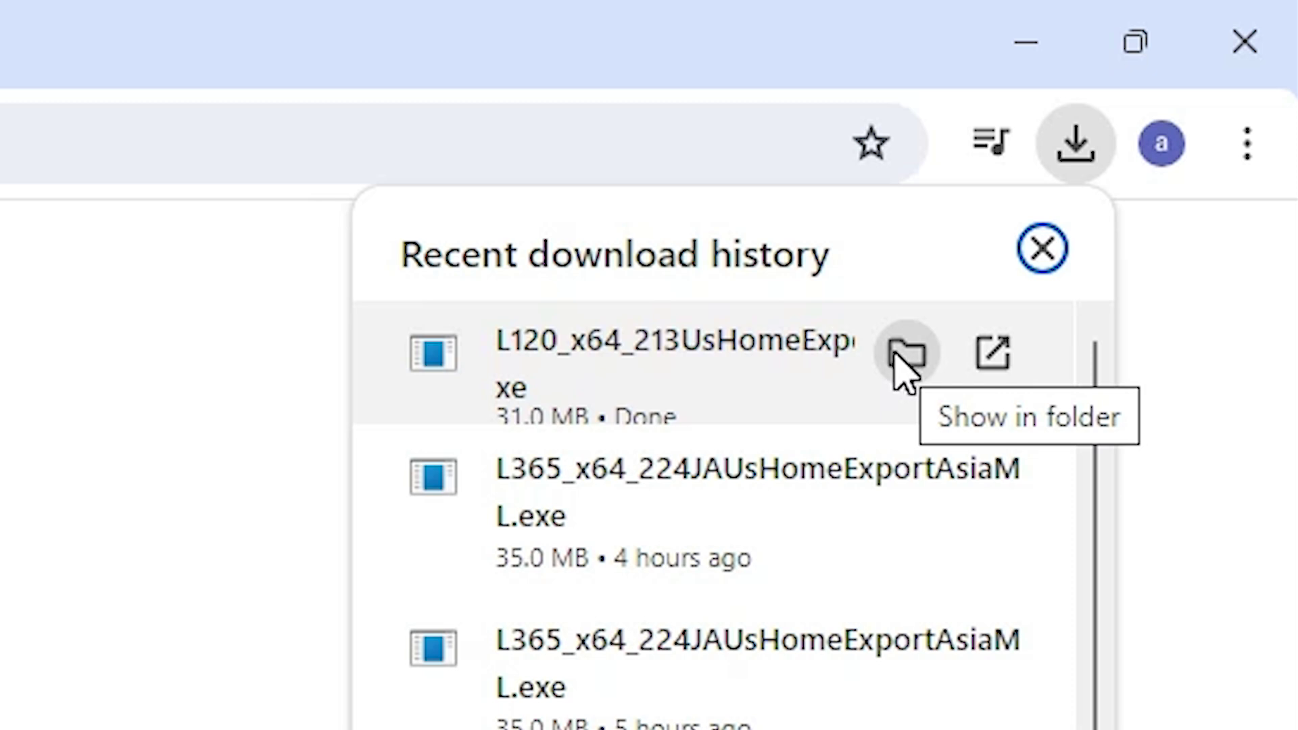
click(899, 355)
Step: Minimize Chrome and drag the L120 installer from Downloads onto the desktop
click(1063, 54)
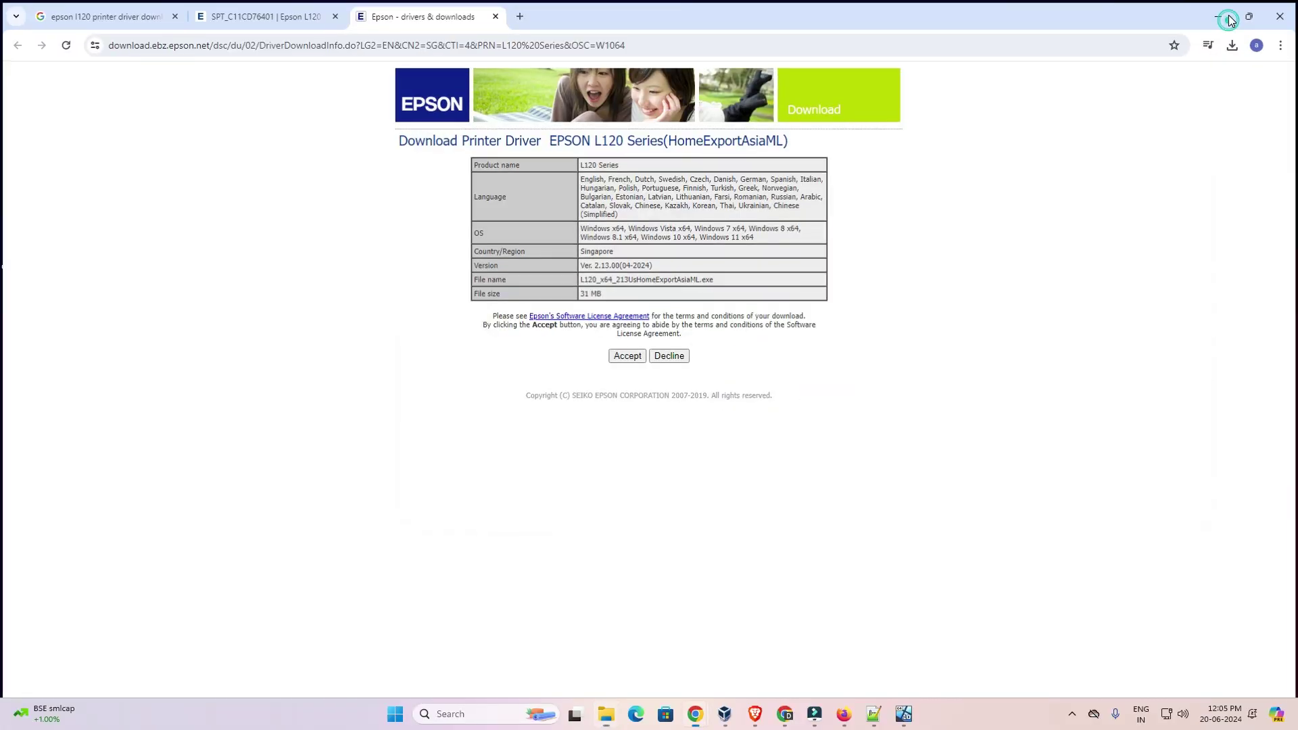
click(1230, 18)
drag(665, 253, 177, 321)
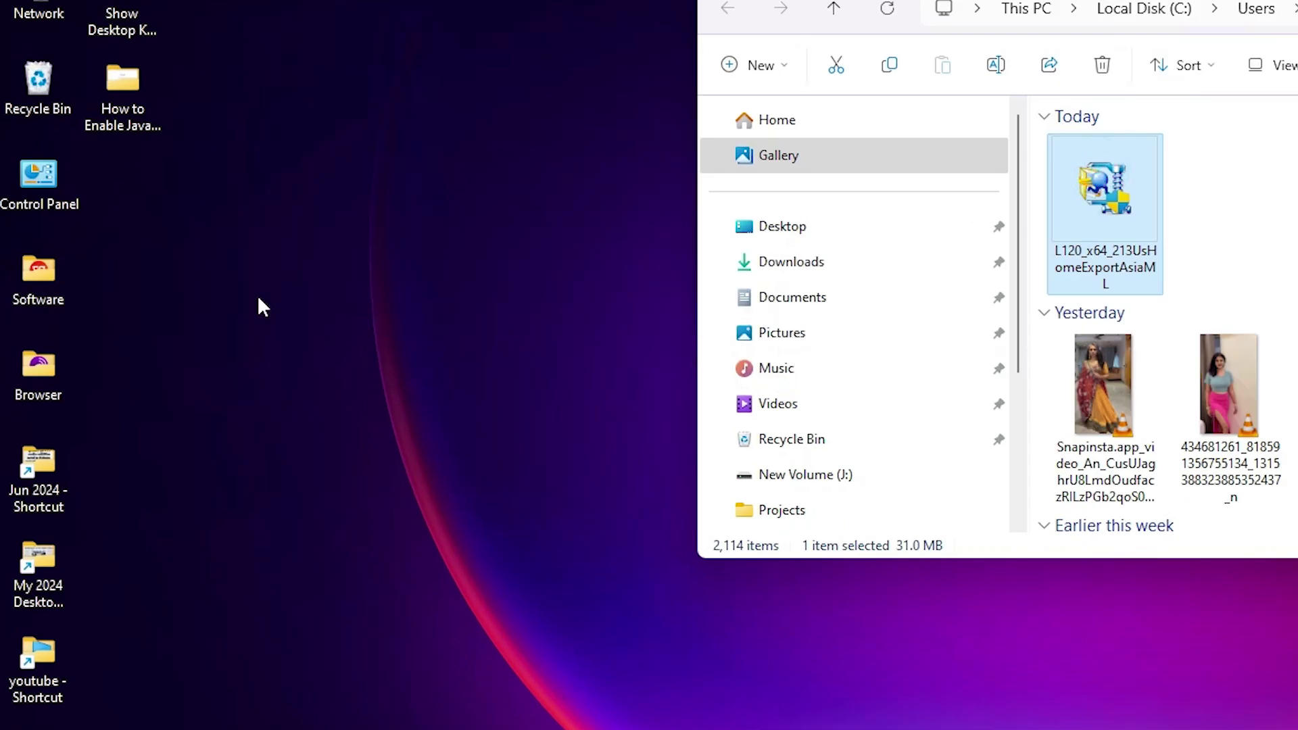
drag(260, 304, 334, 284)
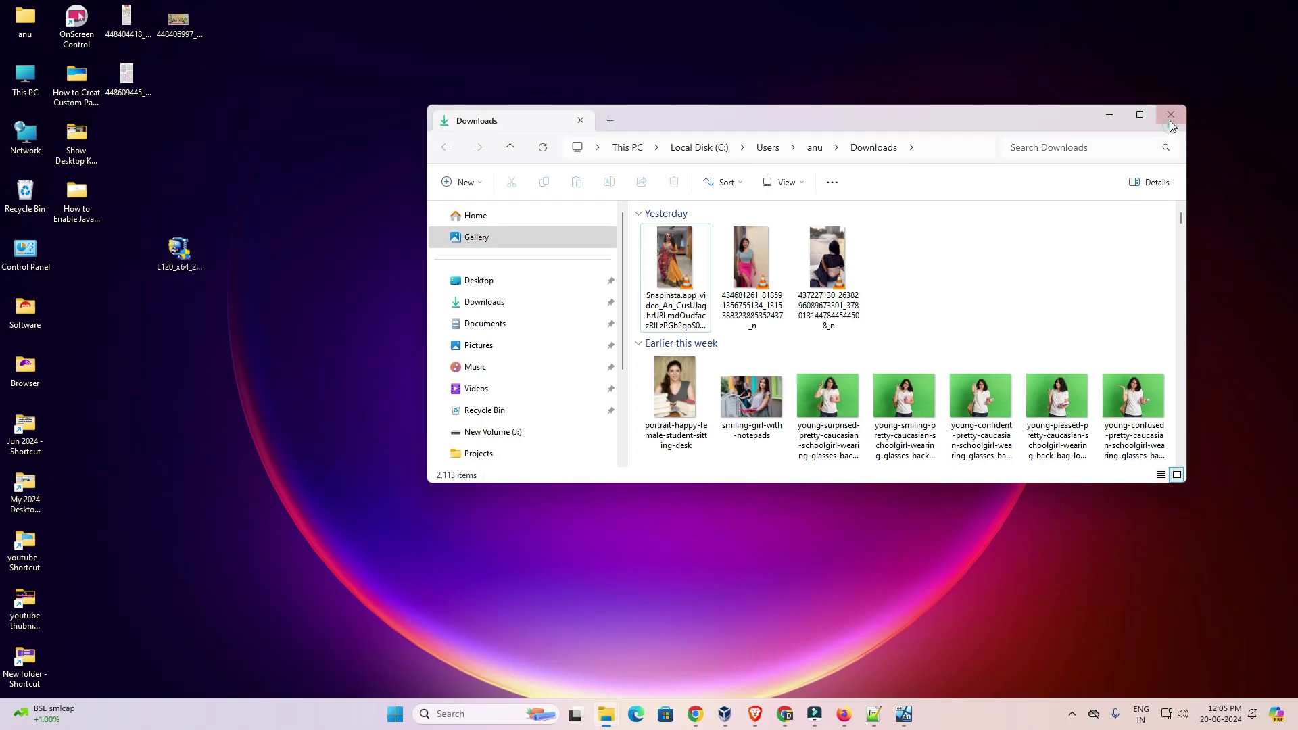
Step: Close the Downloads window and place the L120_x64 installer icon next to Control Panel
click(1170, 122)
mouse_move(184, 233)
mouse_down()
mouse_move(86, 261)
mouse_move(170, 243)
mouse_up()
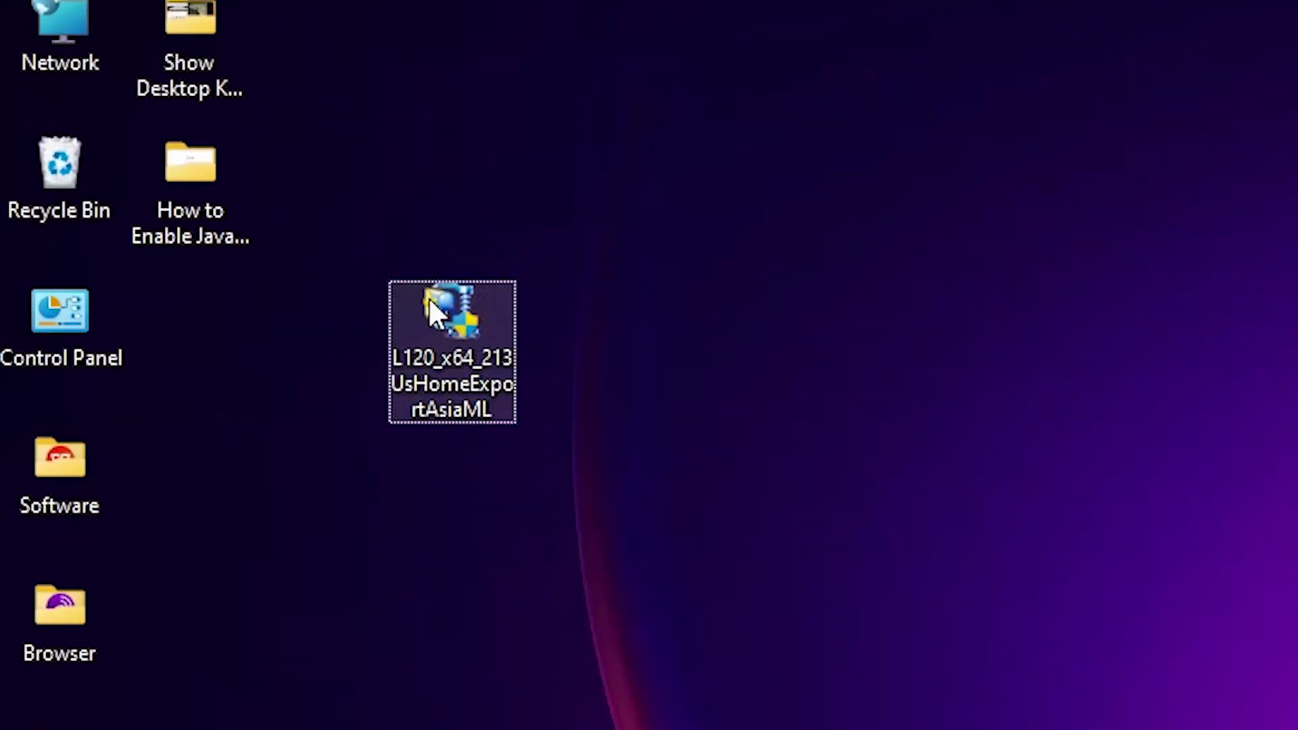
drag(428, 300, 209, 331)
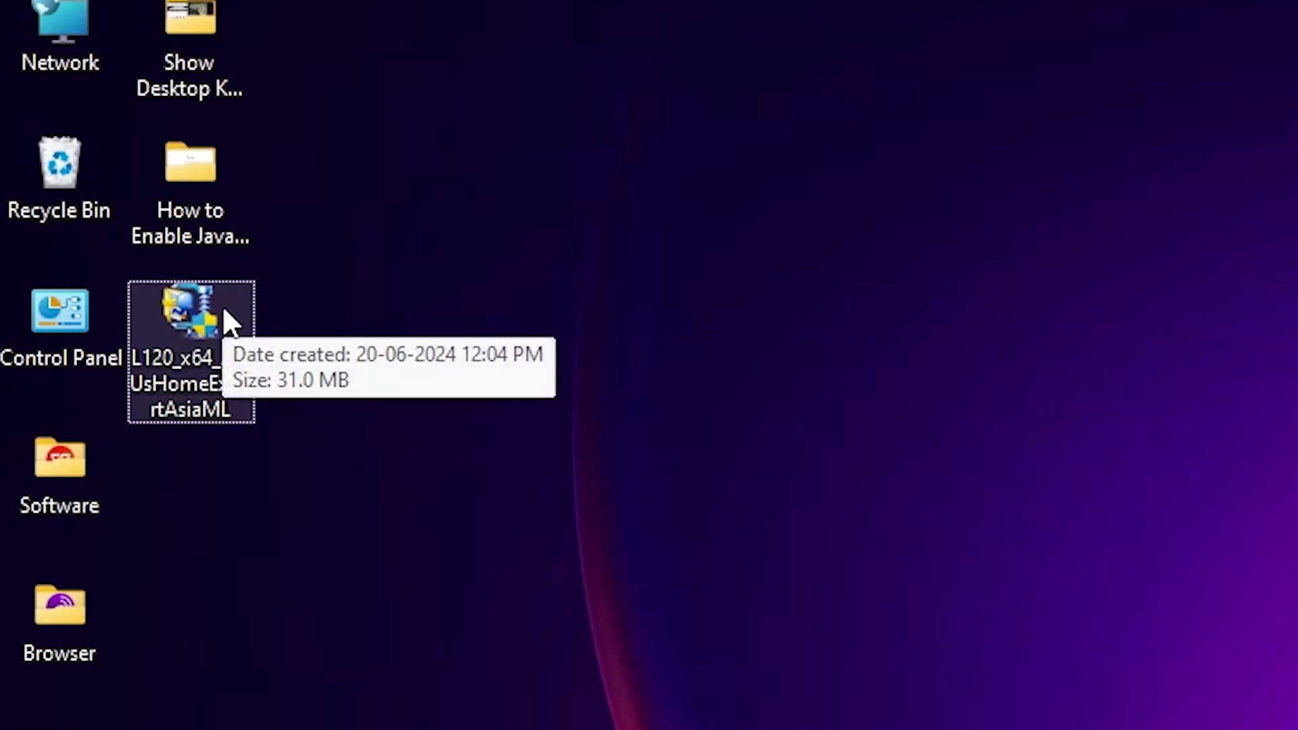
Step: Extract the L120 installer with WinRAR into an L120_x64_213UsHomeExportAsiaML folder on the Desktop
right_click(199, 304)
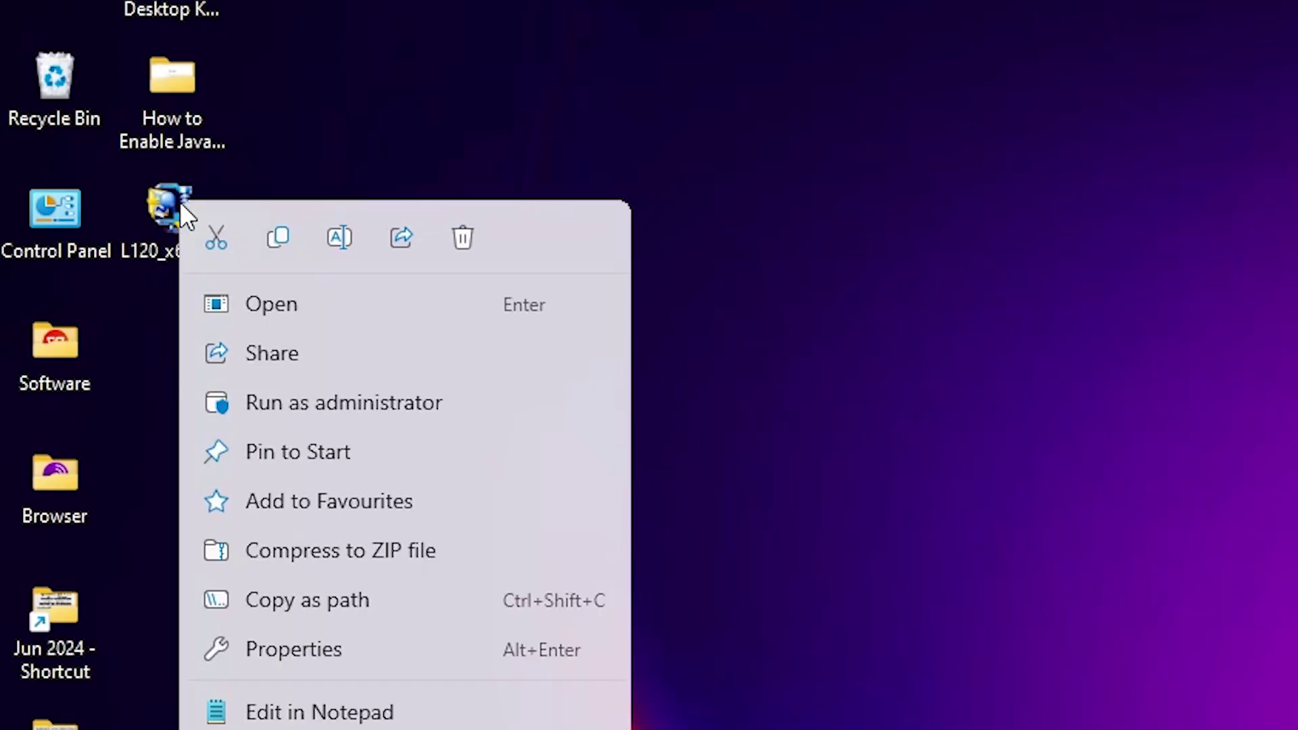
click(293, 652)
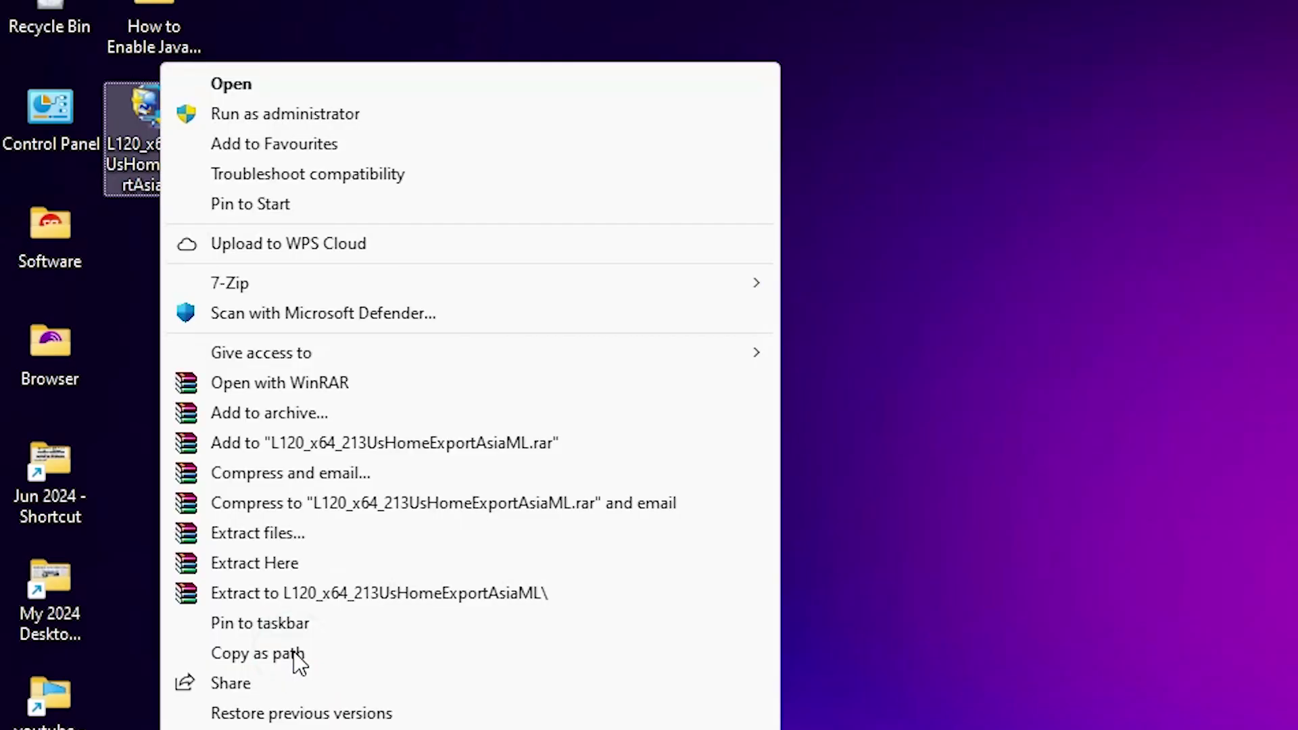
click(282, 533)
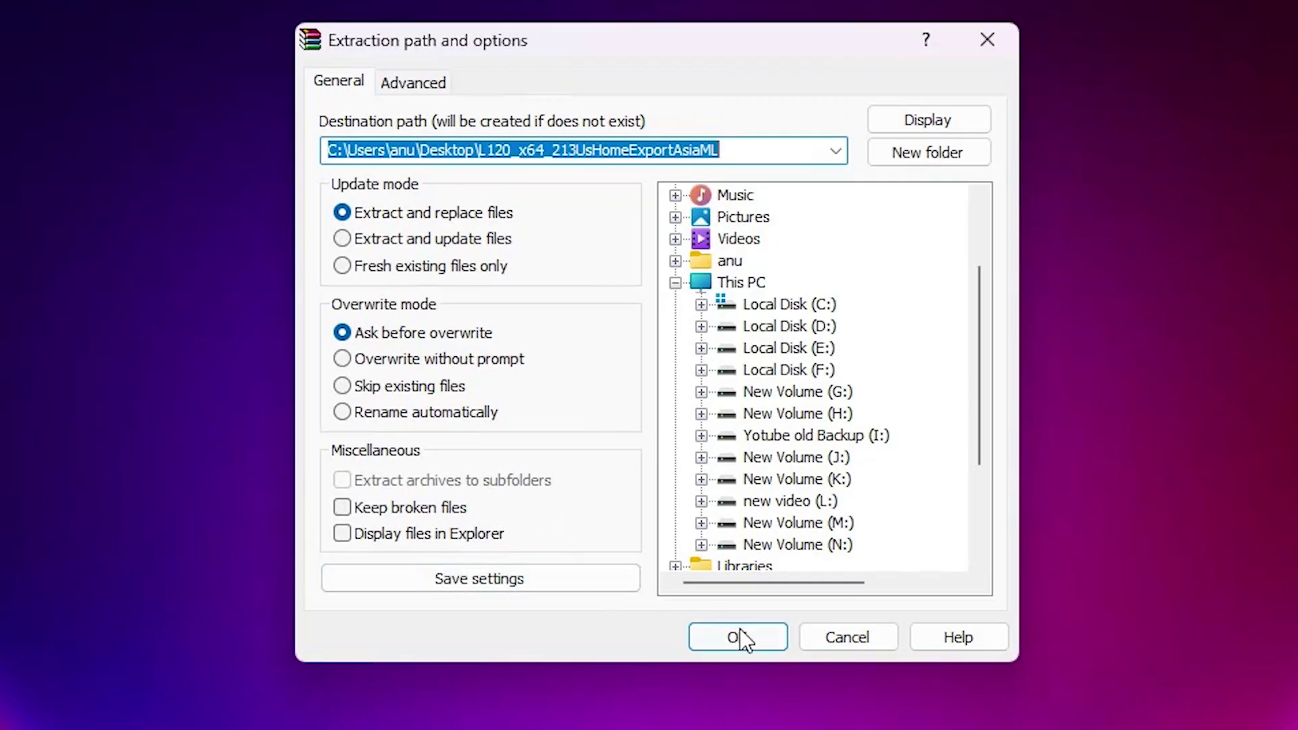
click(738, 637)
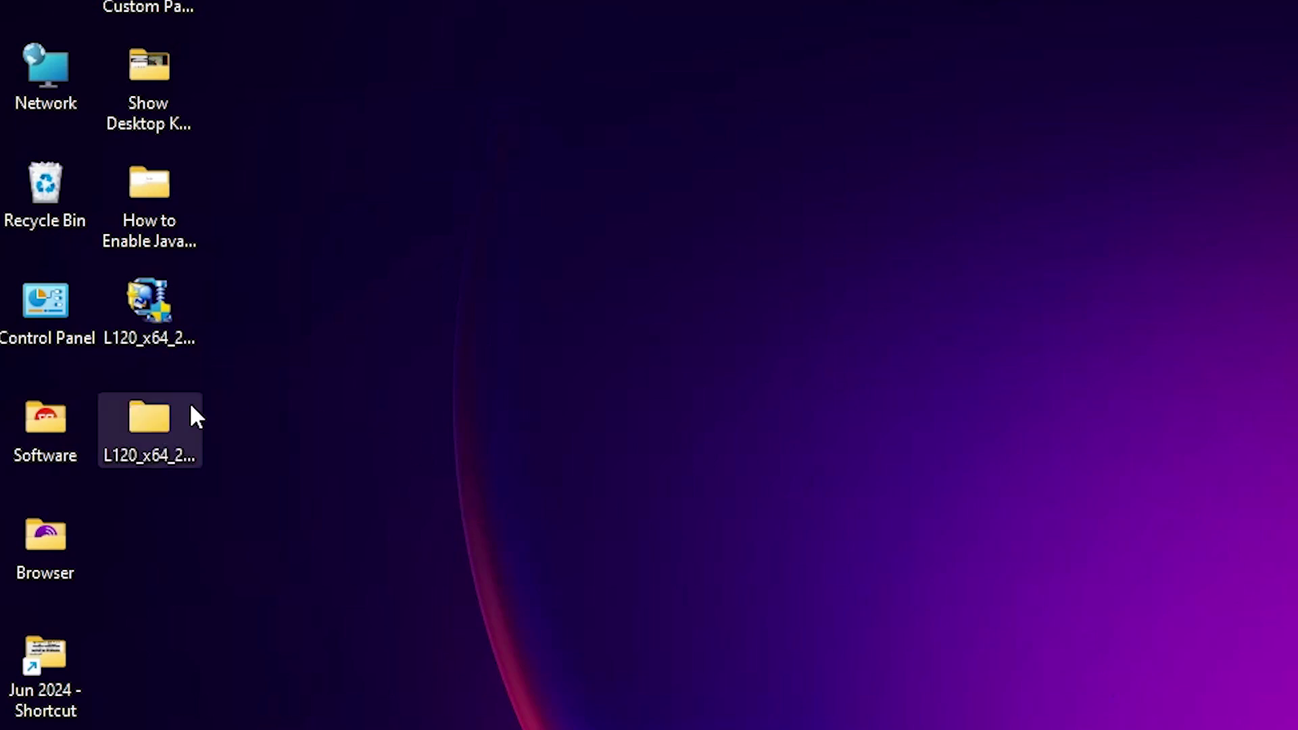
Step: Check the extracted folder's L120 > WINX64 contents, close it, and search 'pr' from Start
double_click(140, 434)
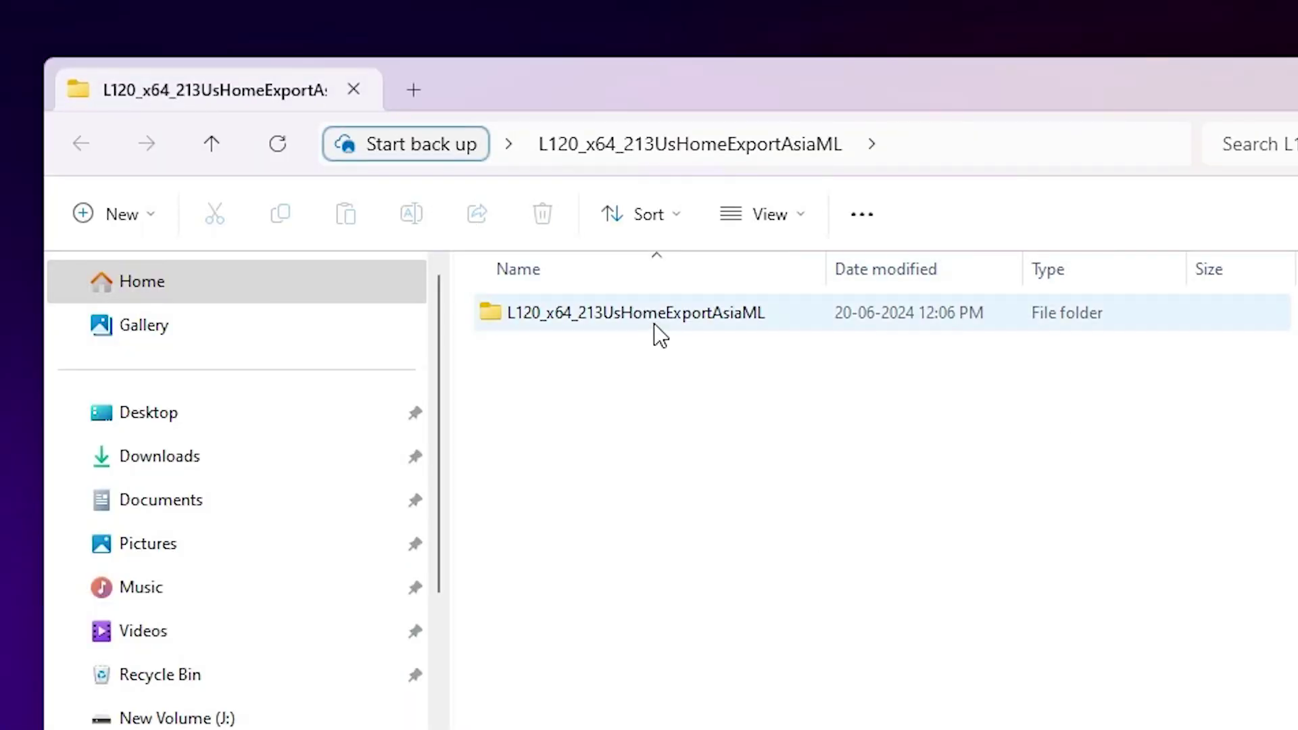
double_click(653, 322)
double_click(650, 320)
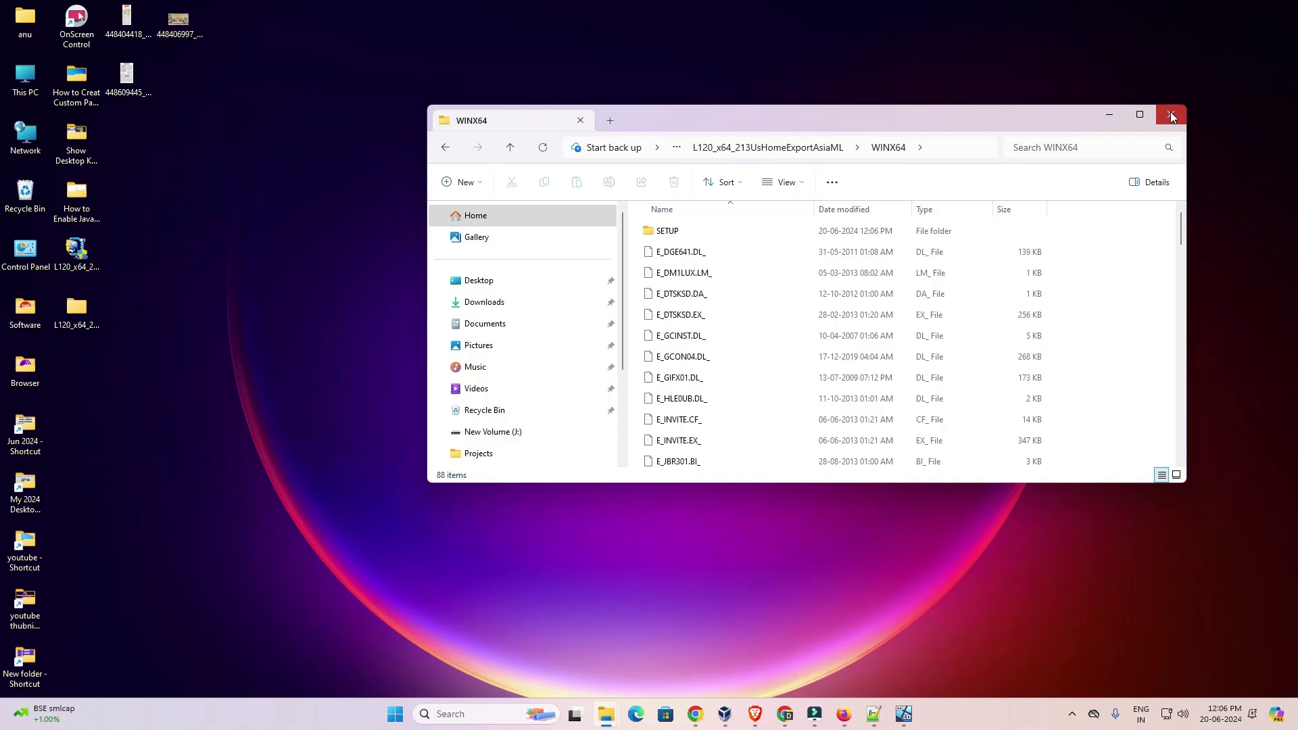
click(1171, 115)
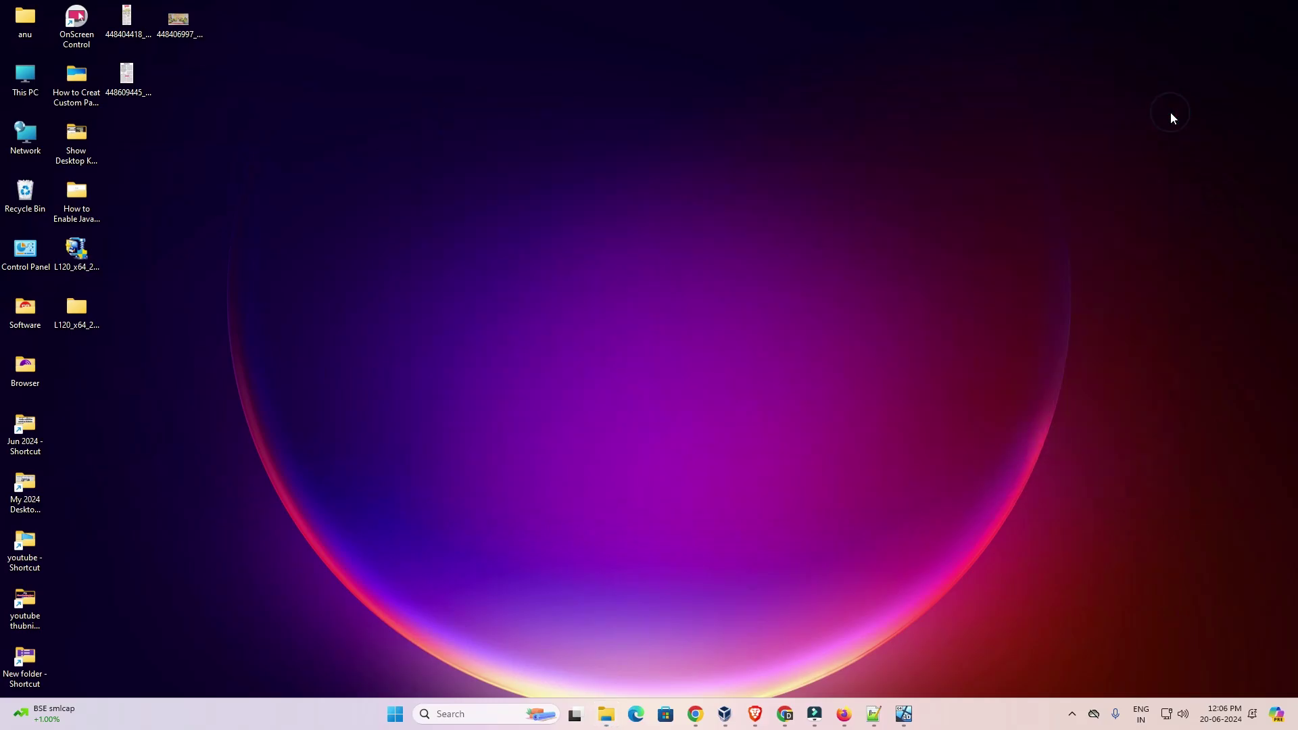
click(393, 715)
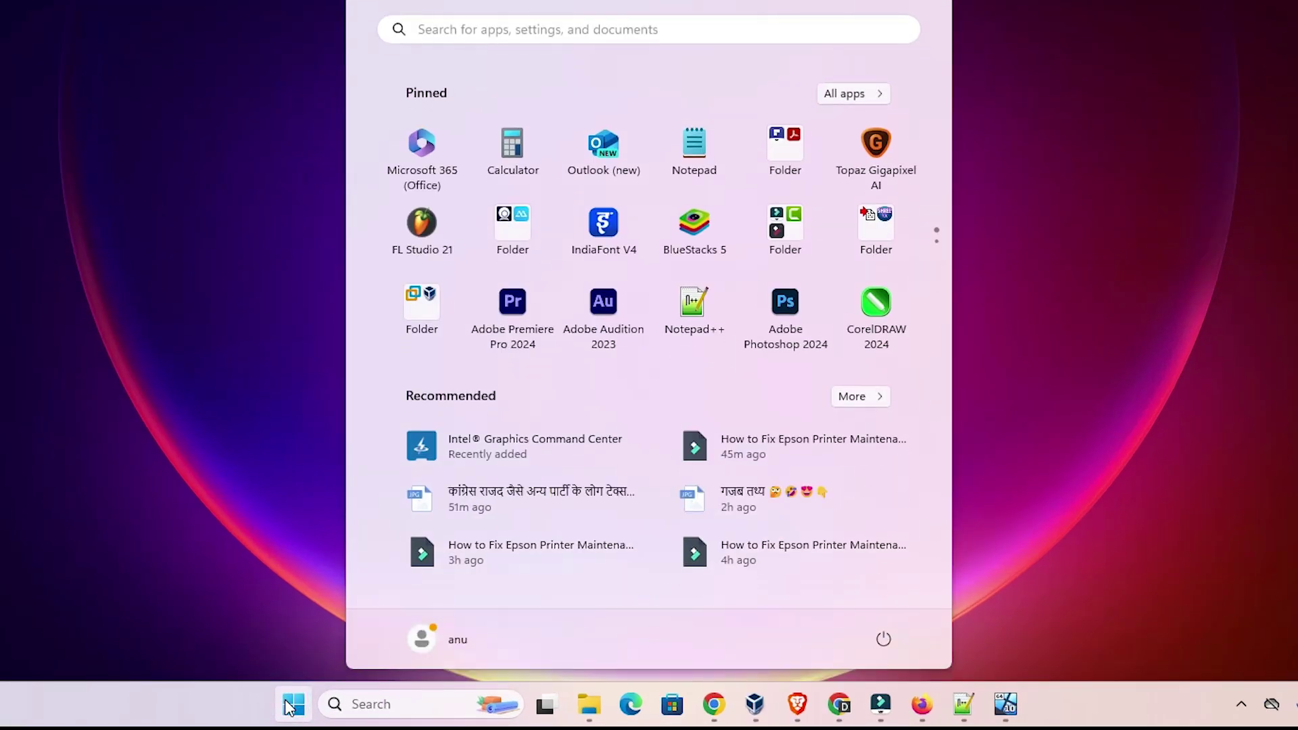
text(pr)
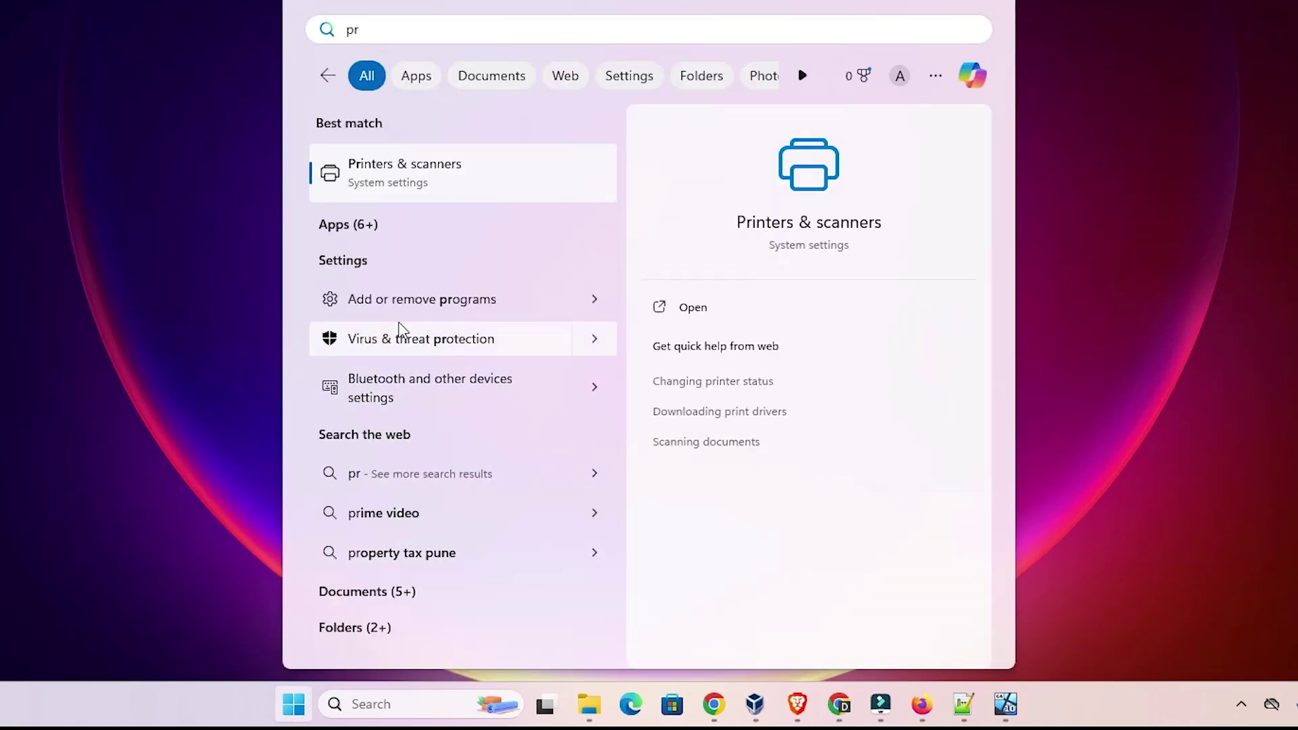
Step: Open Printers & scanners from the Start results and begin scanning for devices
click(435, 190)
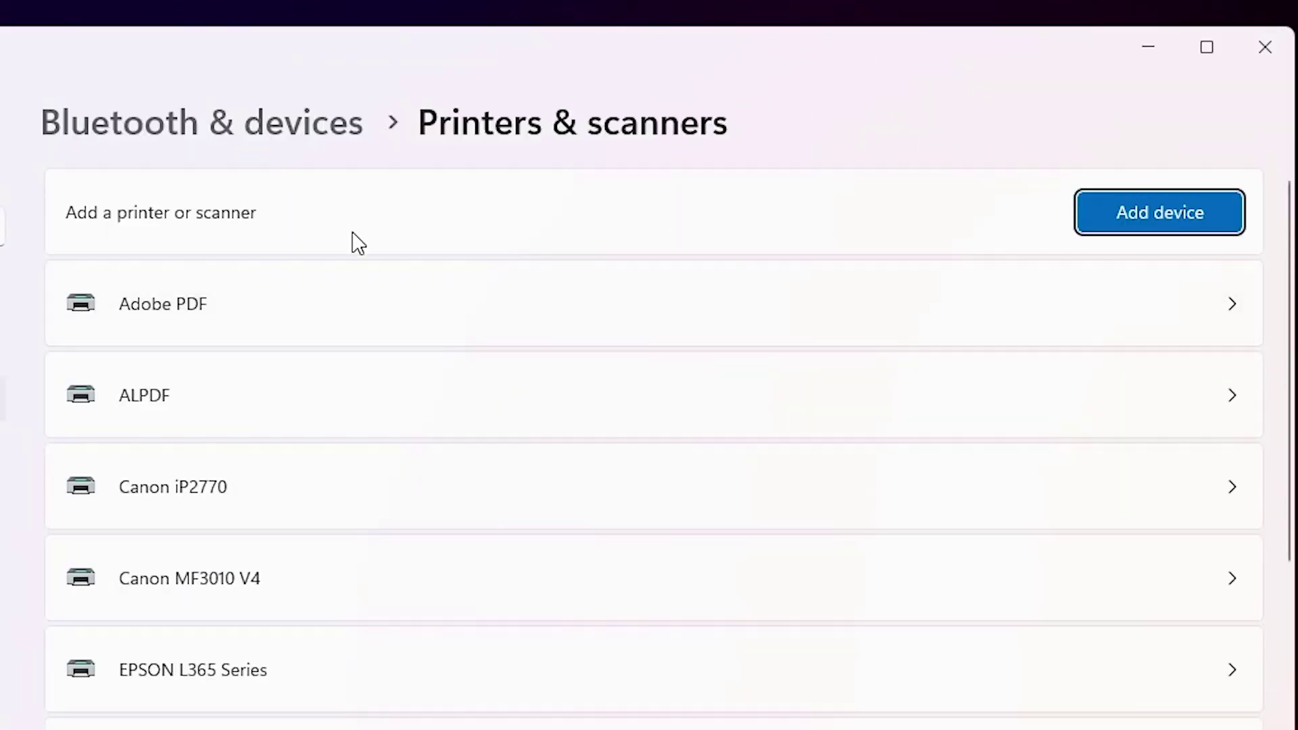
click(1152, 226)
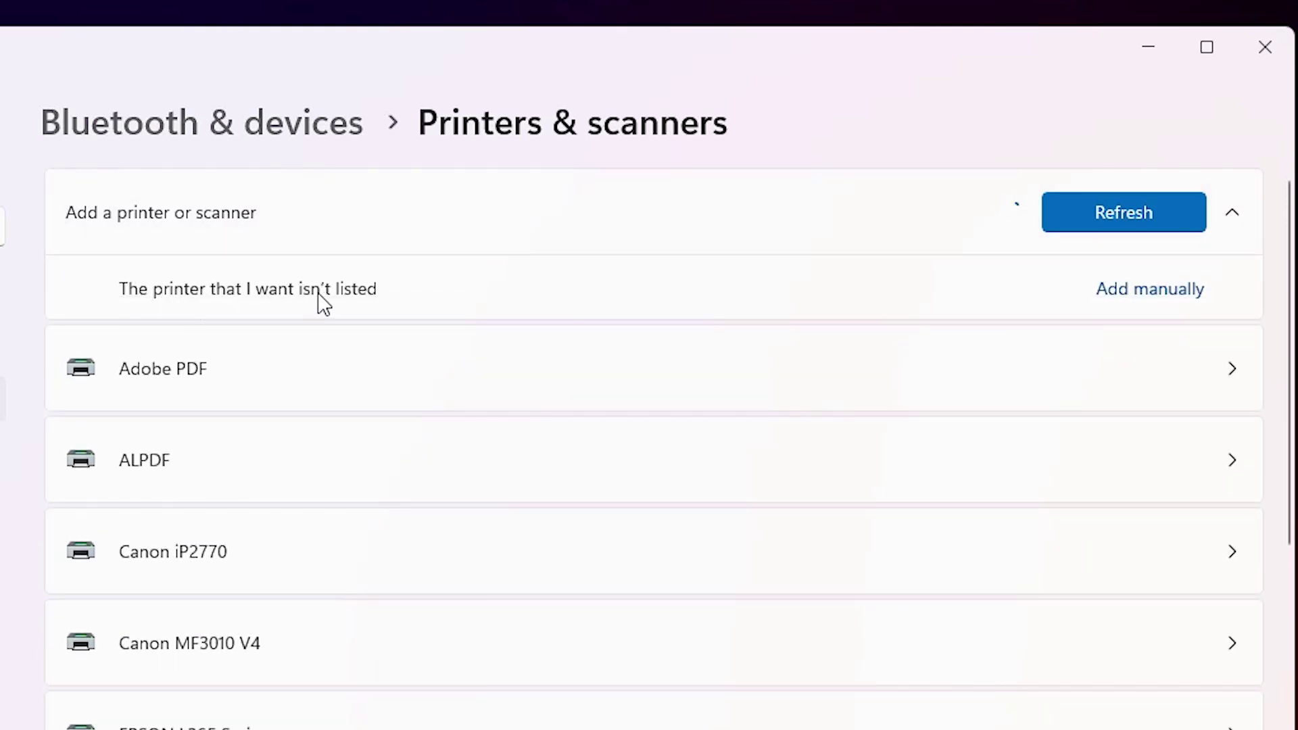
Step: Add a local printer manually with manual settings, using the existing USB001 (Local Port) port
click(1196, 296)
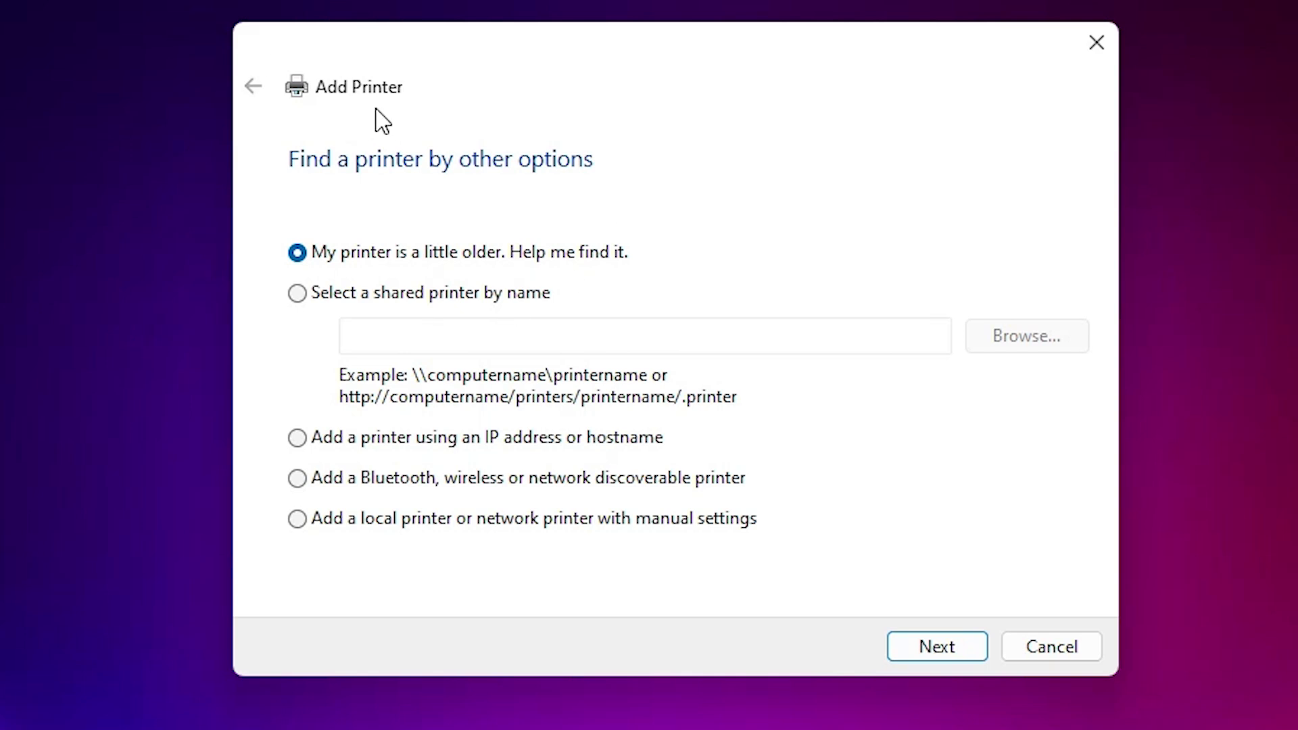
click(331, 527)
click(959, 647)
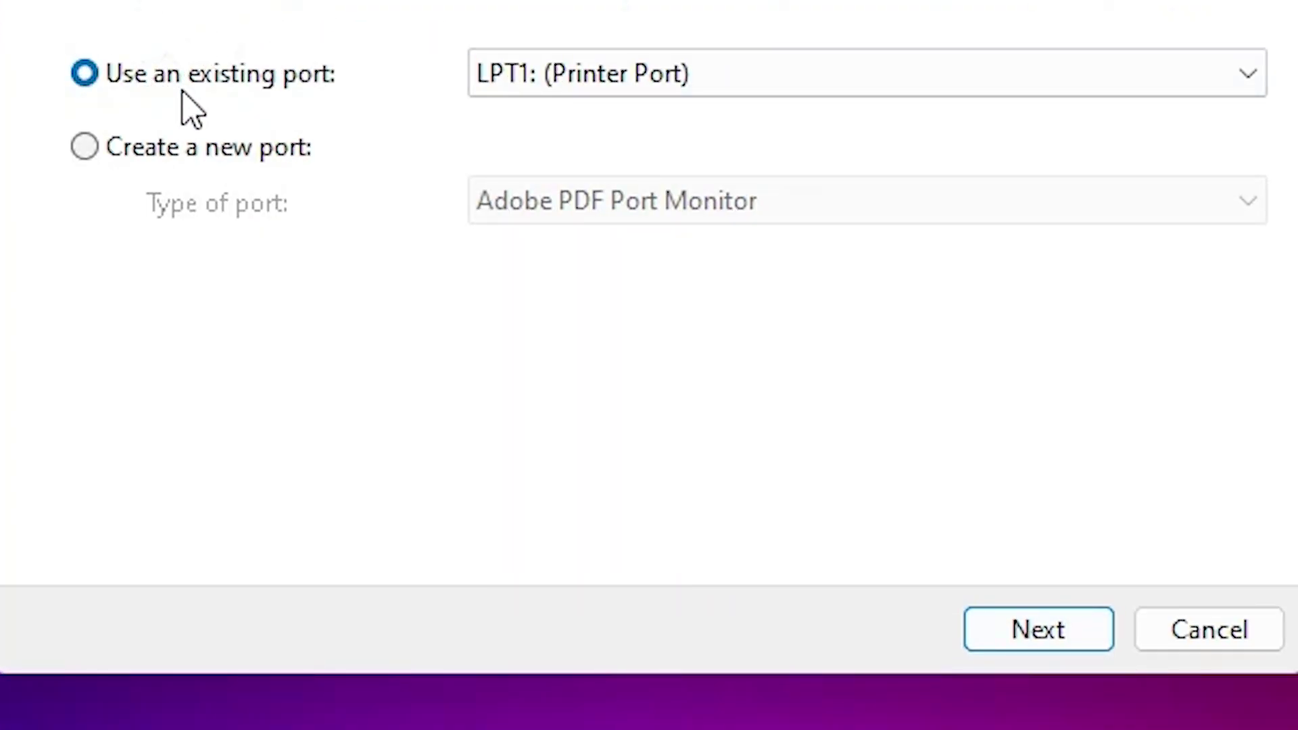
click(571, 78)
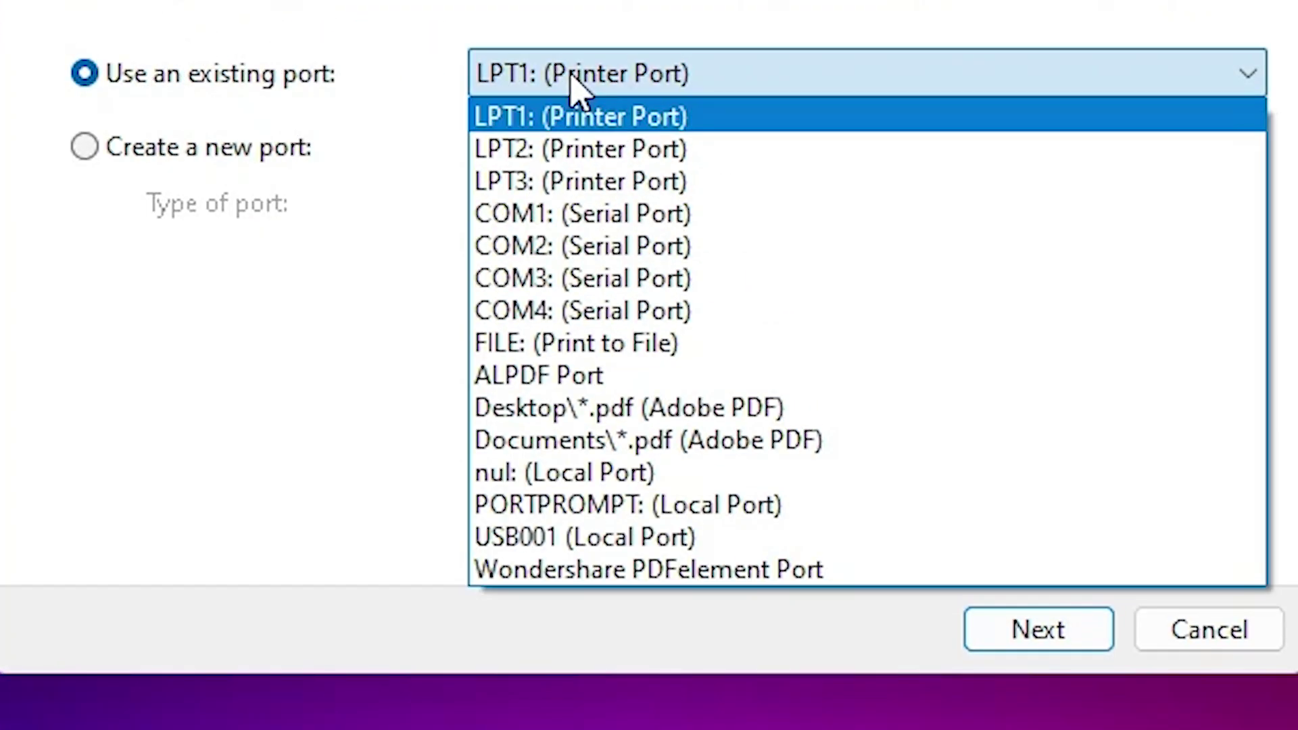
click(637, 538)
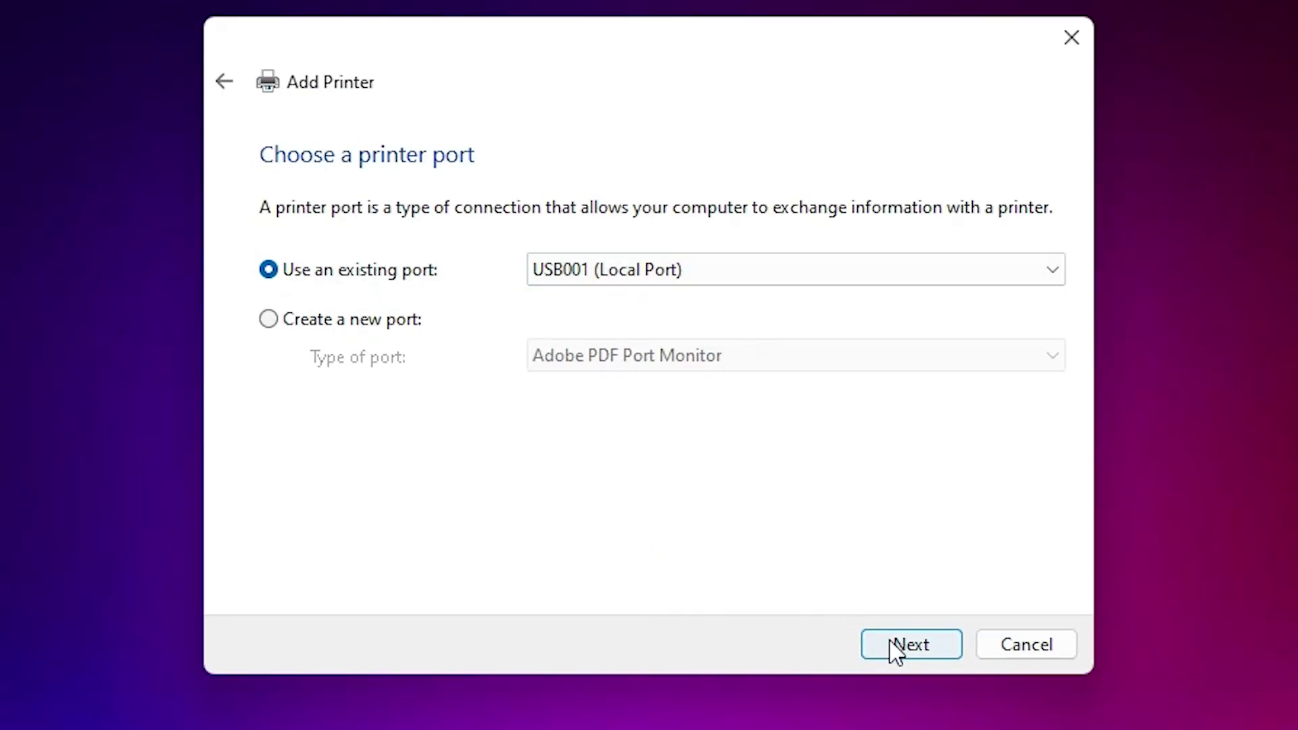
Step: Point Have Disk to E_WF1LUE.INF in the desktop L120 folder's WINX64 subfolder
click(892, 640)
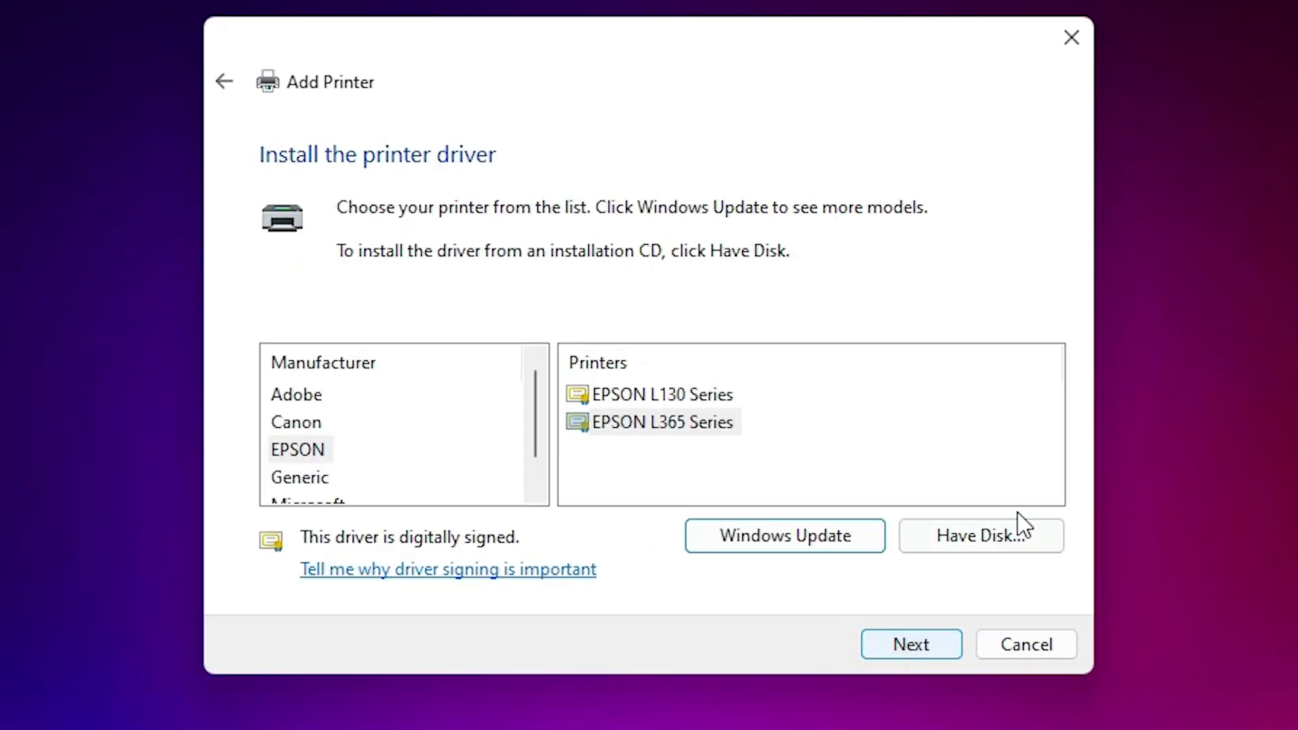
click(1011, 542)
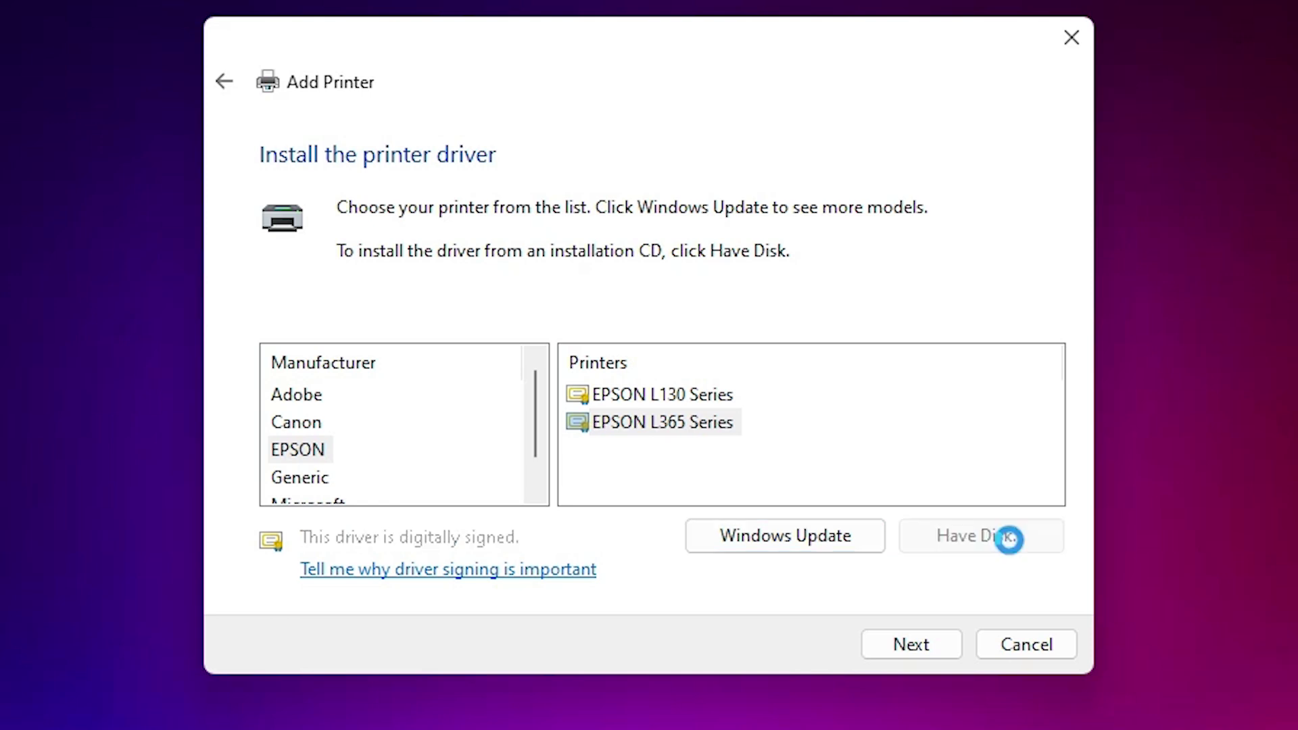
click(887, 497)
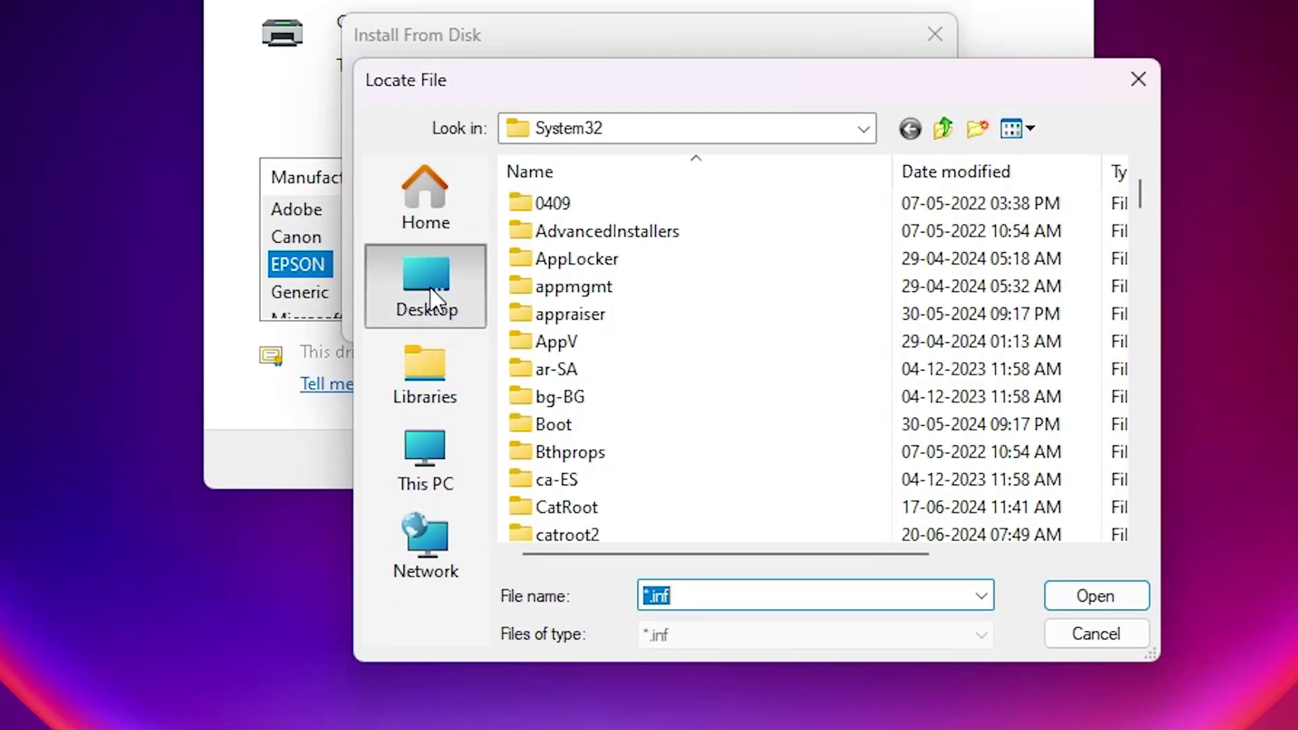
click(430, 297)
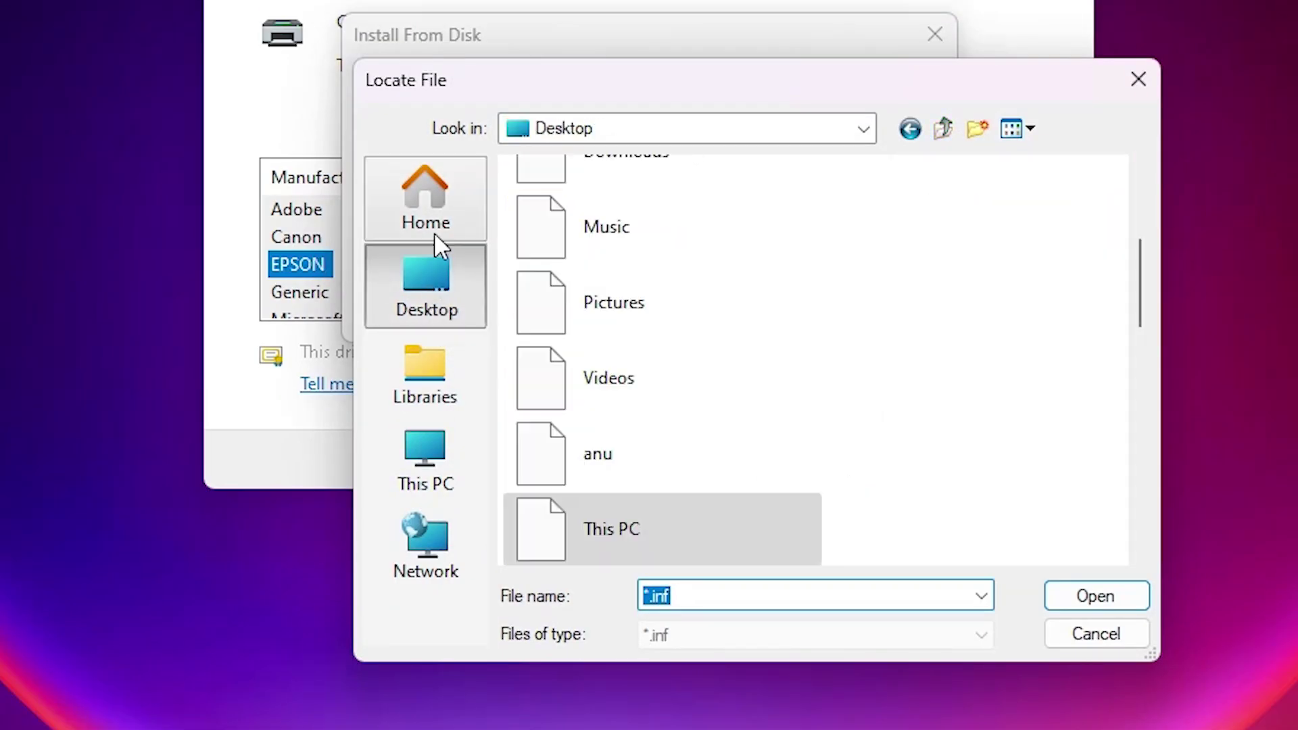
scroll(808, 327, down, 5)
click(652, 405)
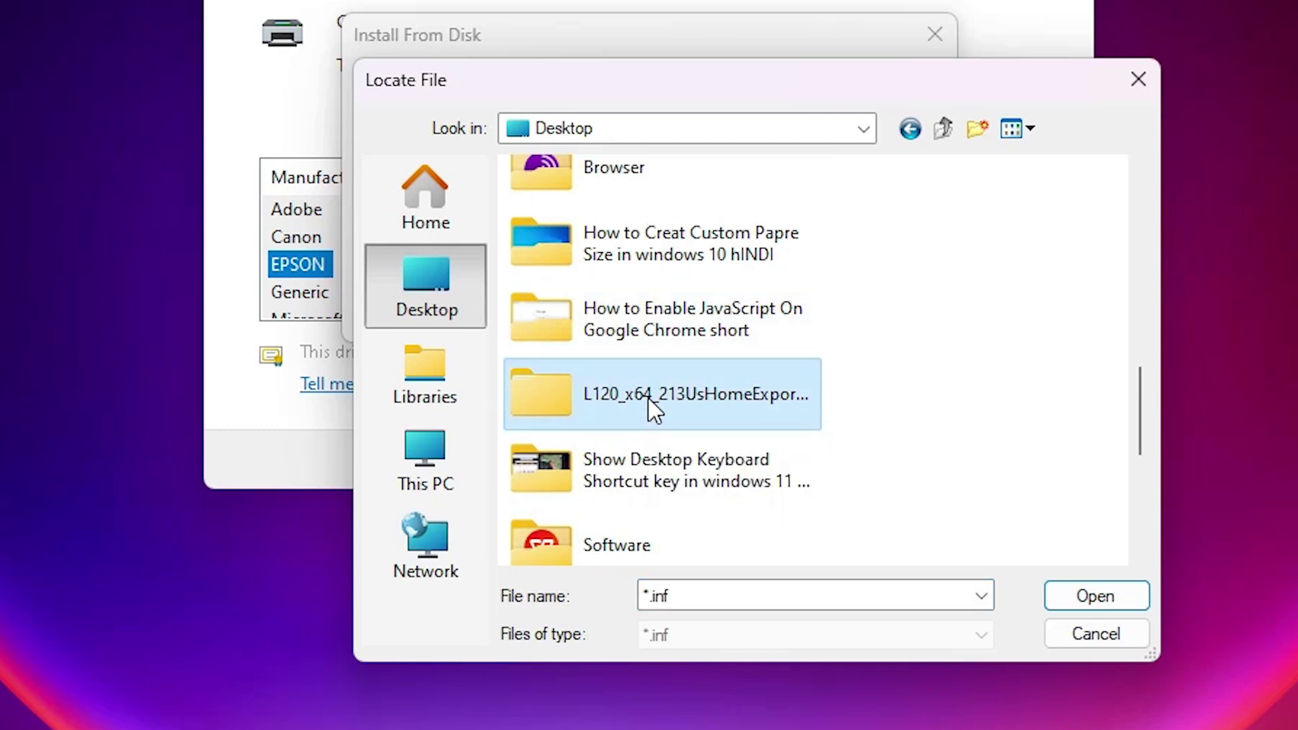
double_click(653, 405)
double_click(632, 206)
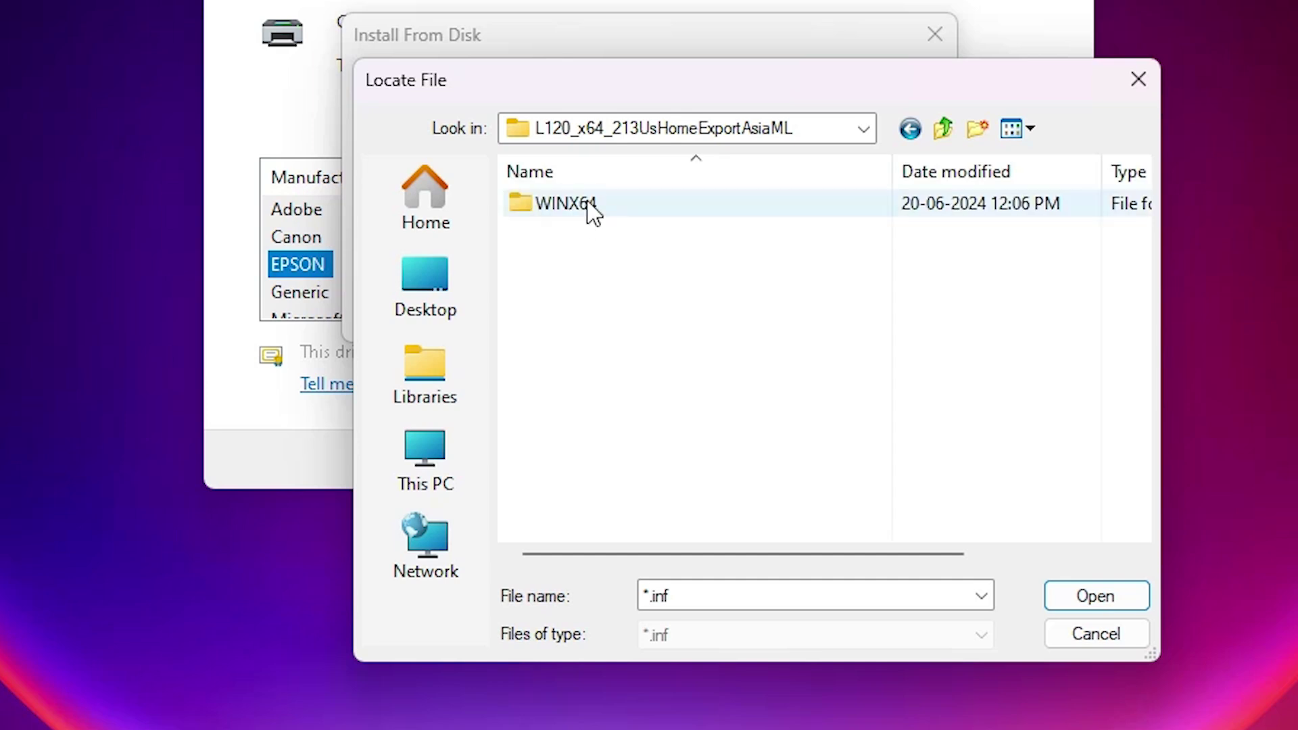
double_click(588, 207)
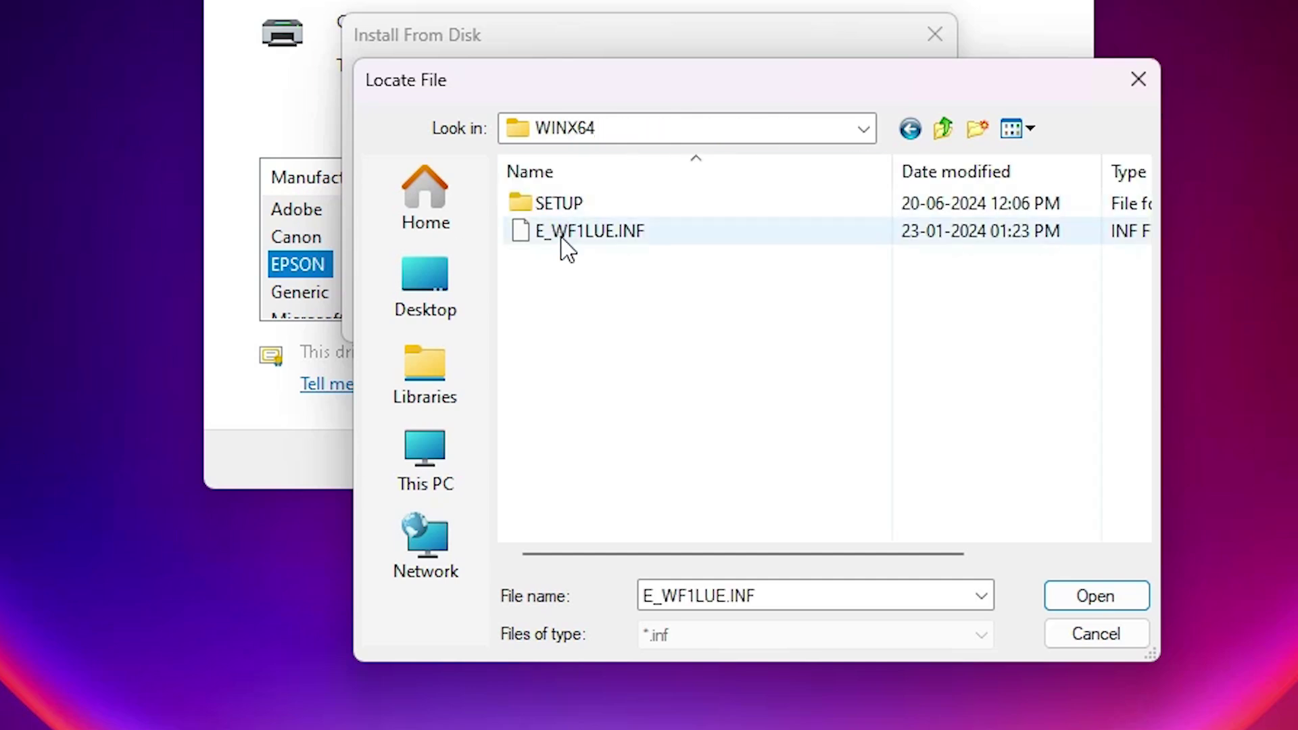
click(630, 230)
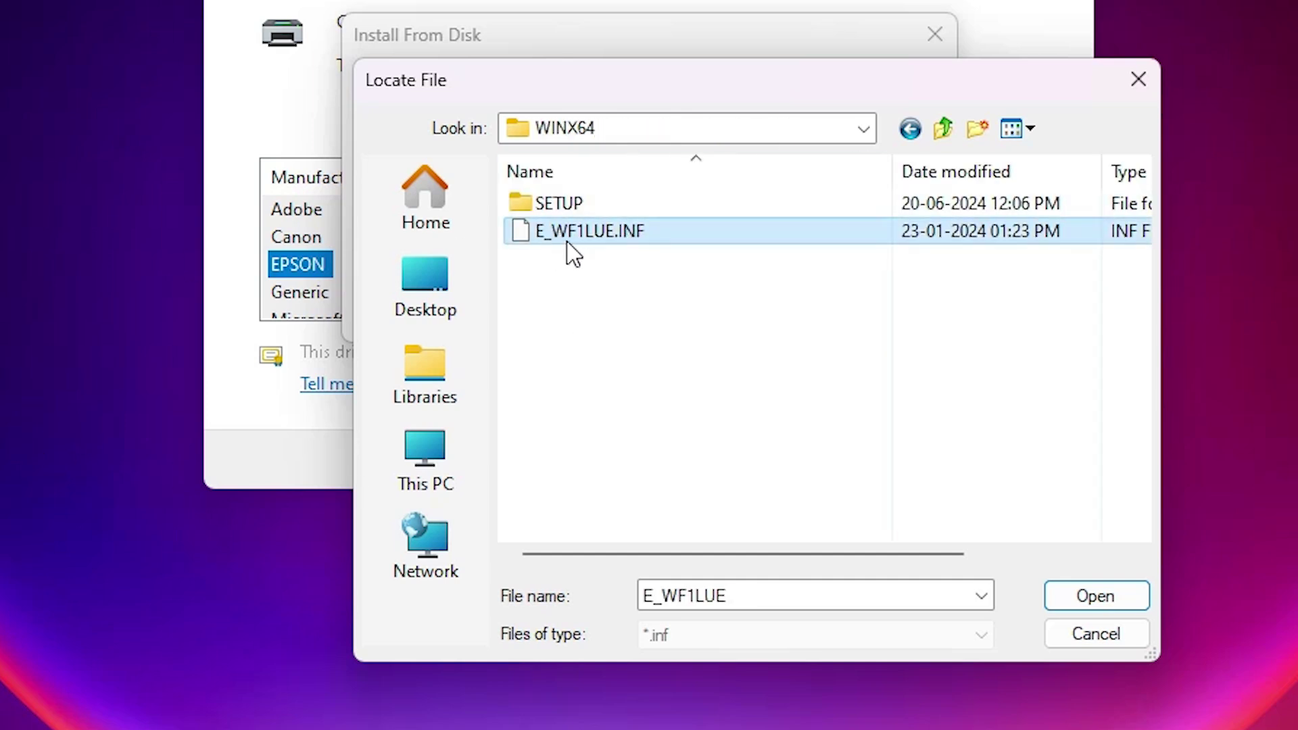
click(1120, 601)
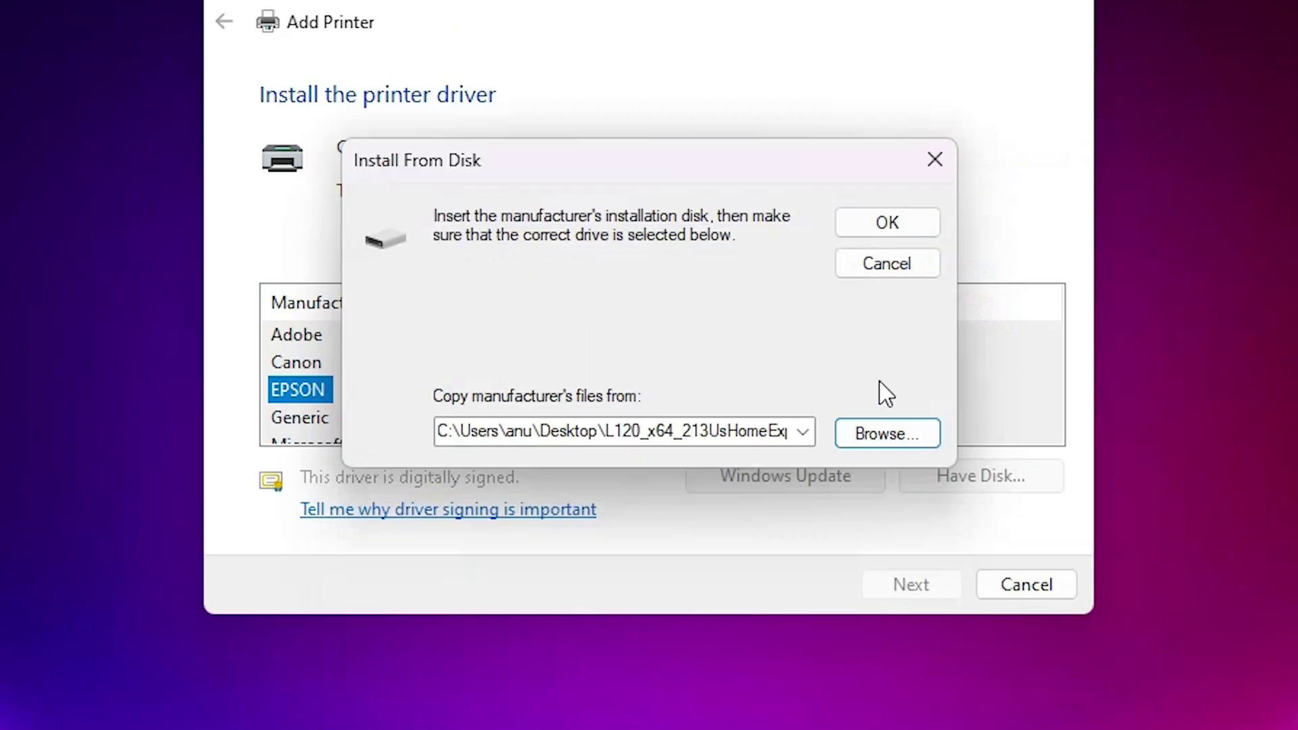
Step: Confirm the driver source and pick the EPSON L120 Series driver model
click(888, 296)
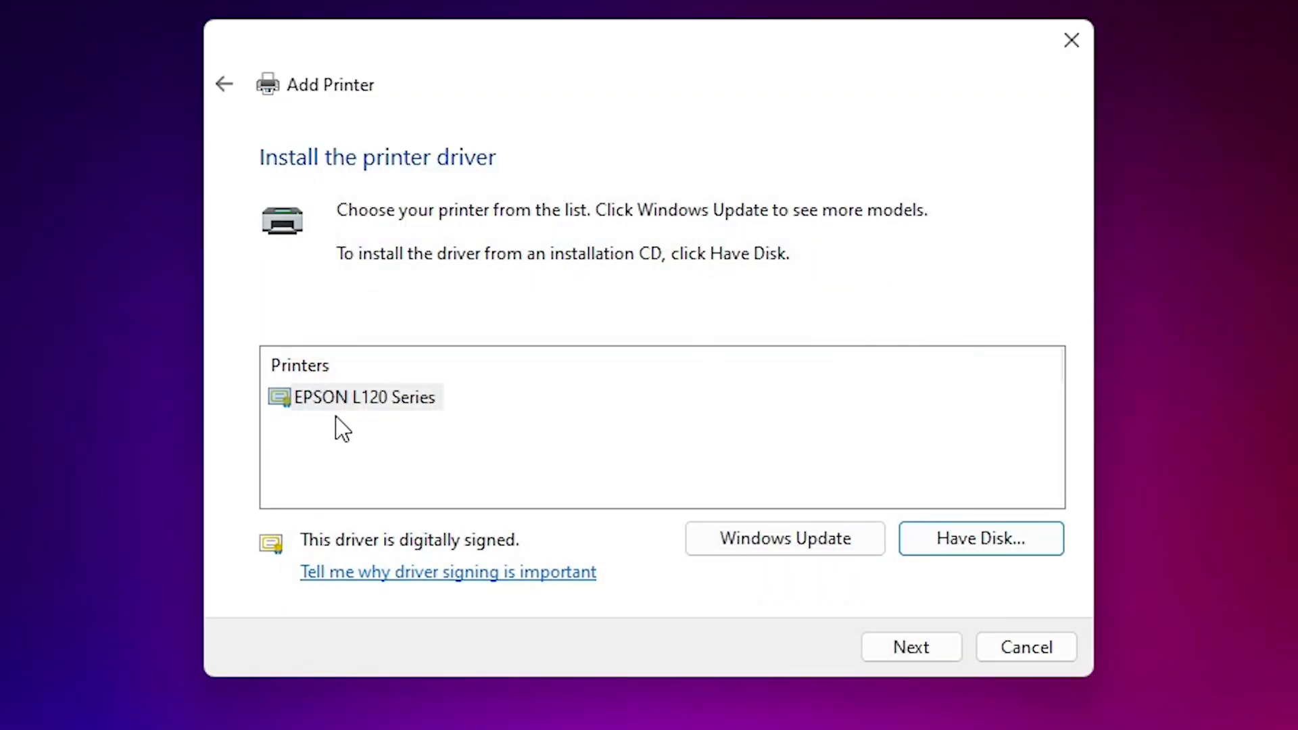
click(407, 406)
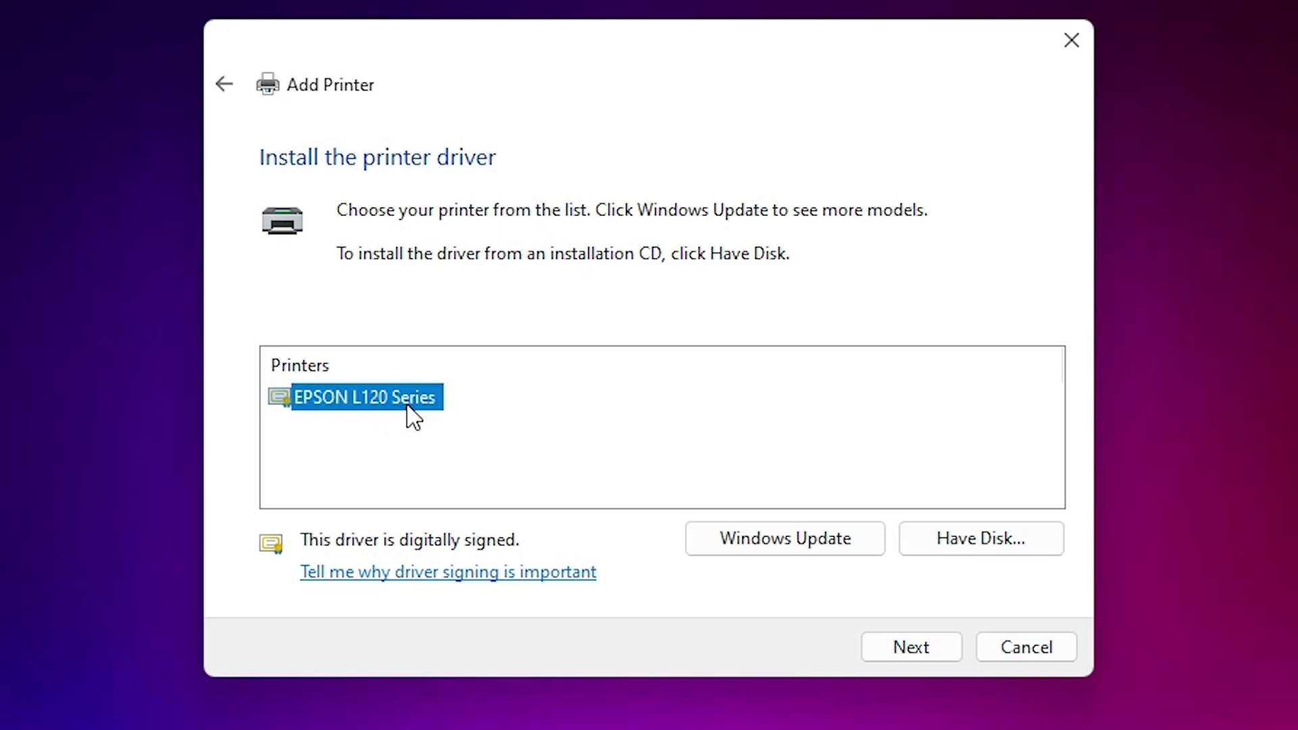
click(927, 647)
Step: Name the printer 'EPSON L120', leave it unshared, and finish the installation
click(593, 218)
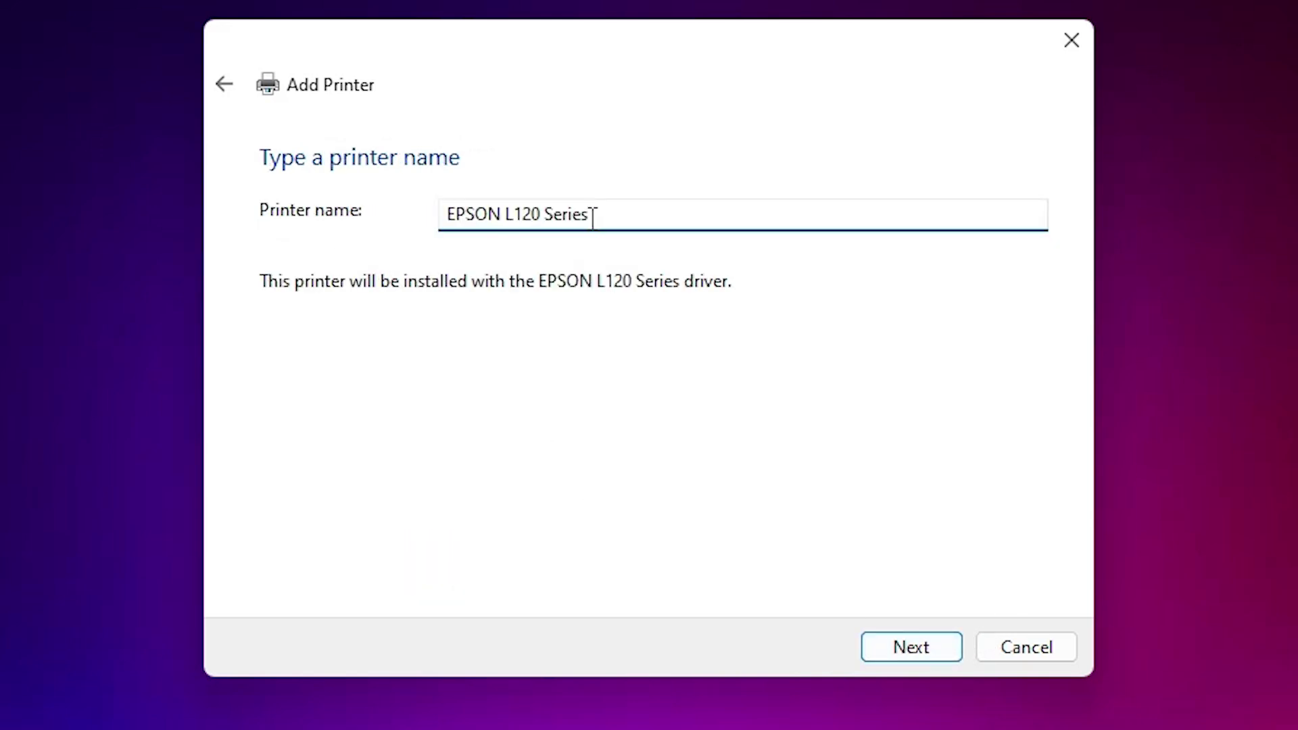
double_click(550, 215)
key(BackSpace)
click(912, 647)
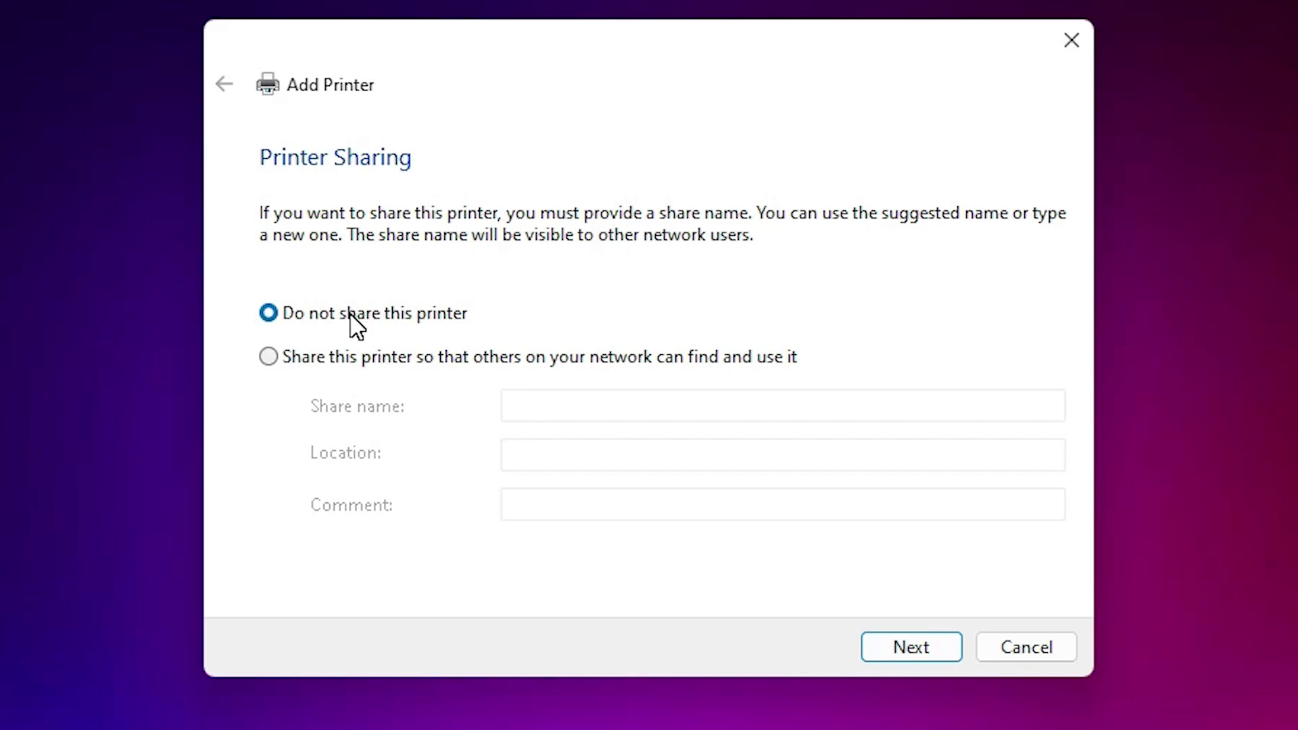
click(906, 650)
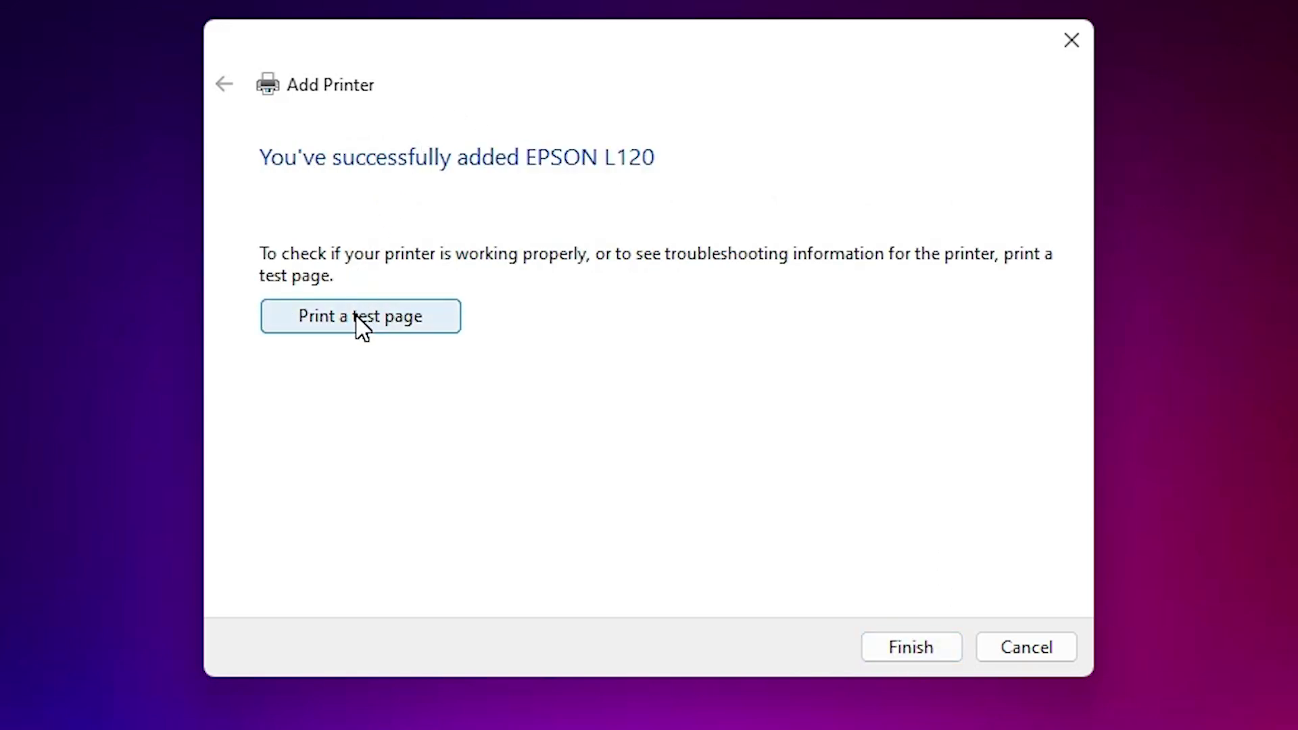
click(913, 645)
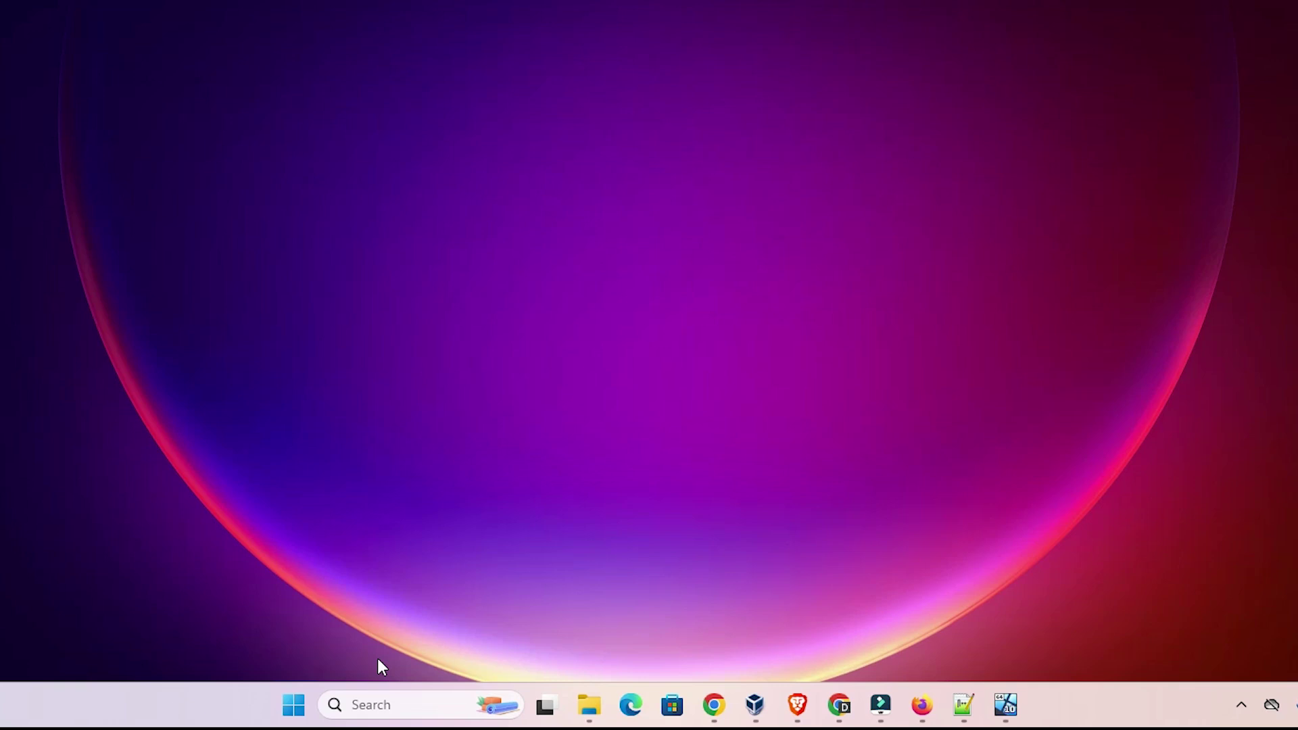
Step: Search 'print' from Start and open Printers & scanners to confirm EPSON L120 is listed
click(288, 714)
click(286, 715)
click(288, 713)
text(pr)
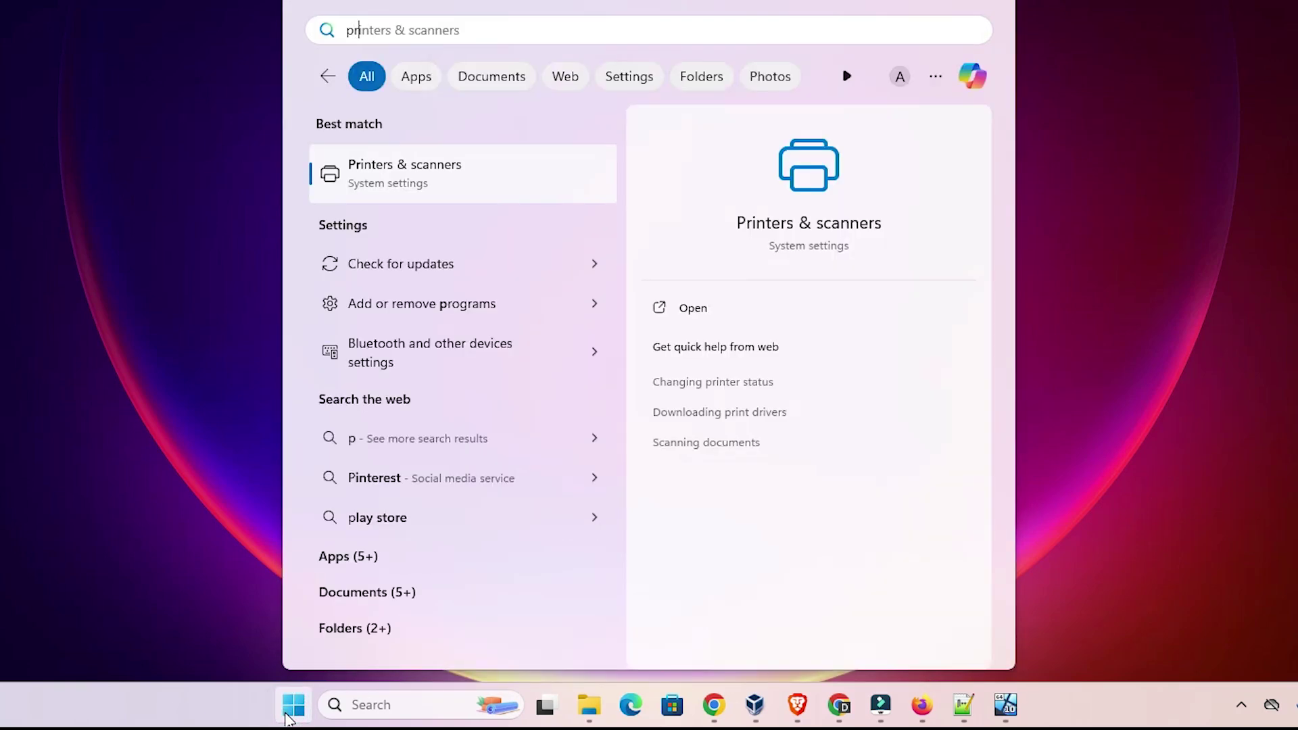
text(int)
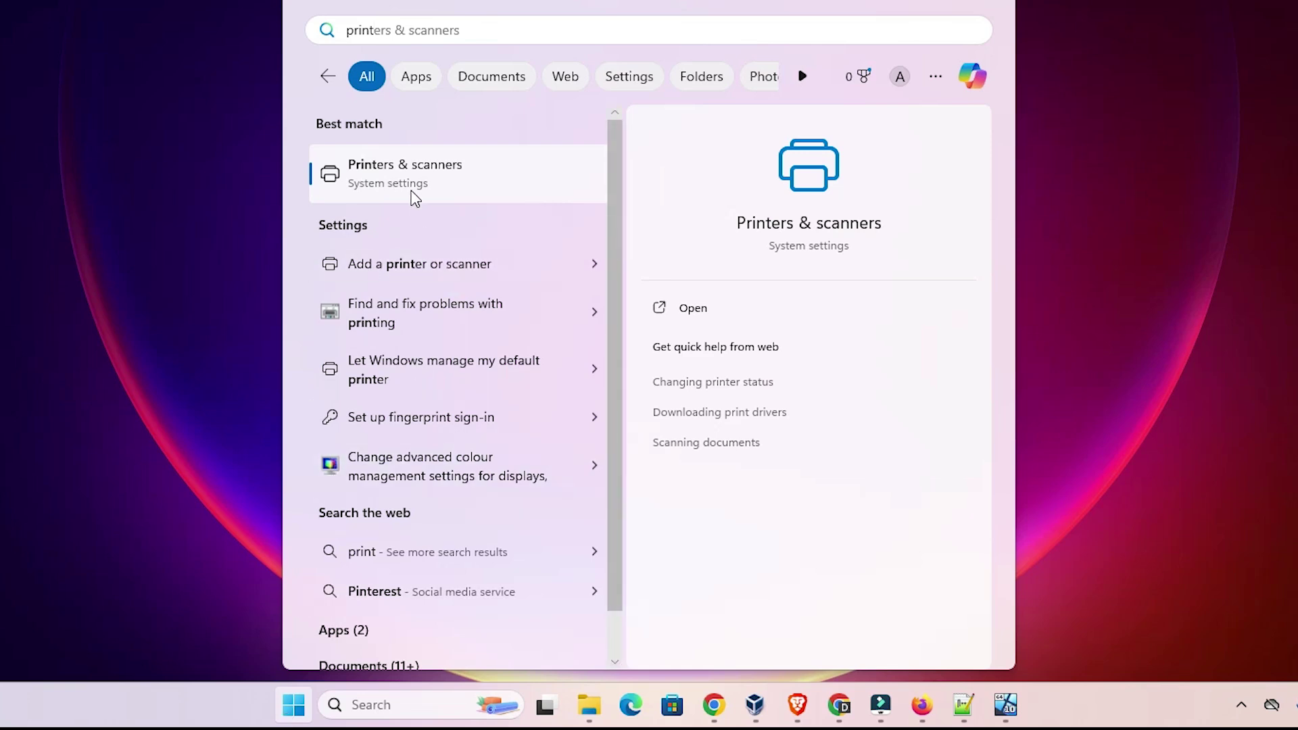
click(414, 197)
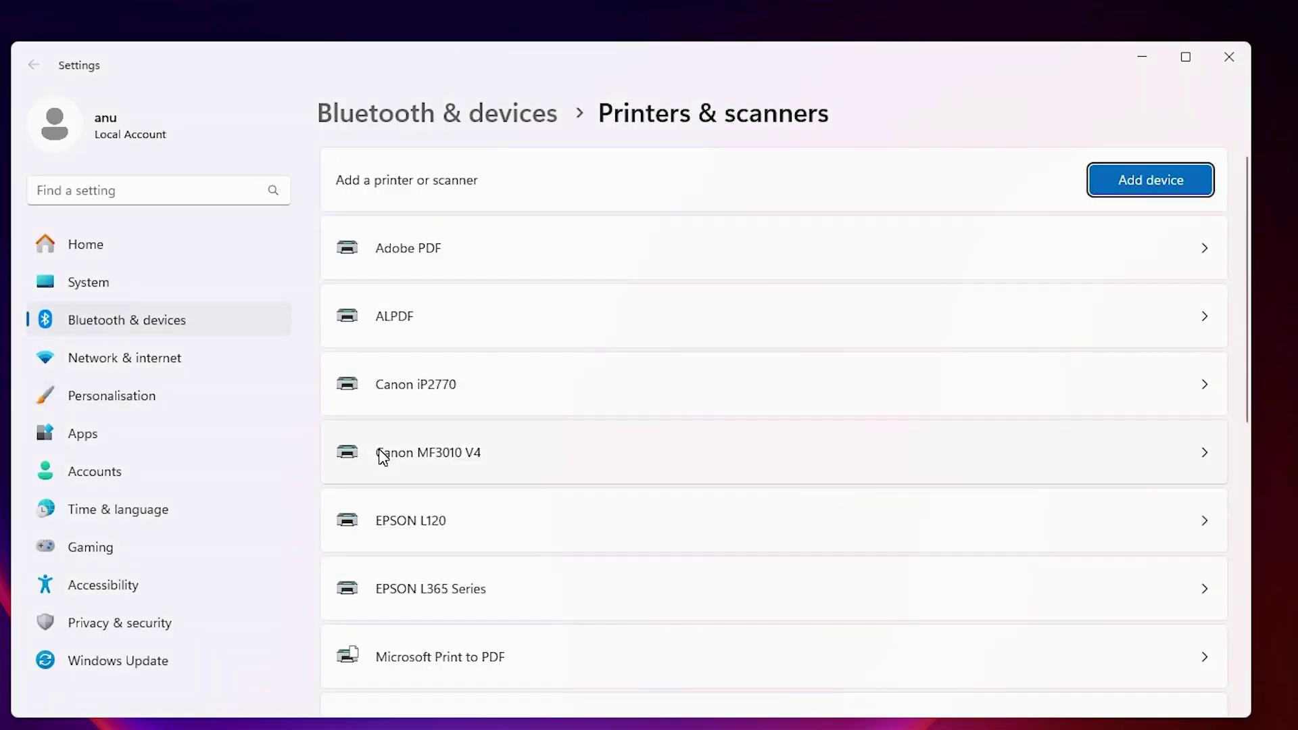